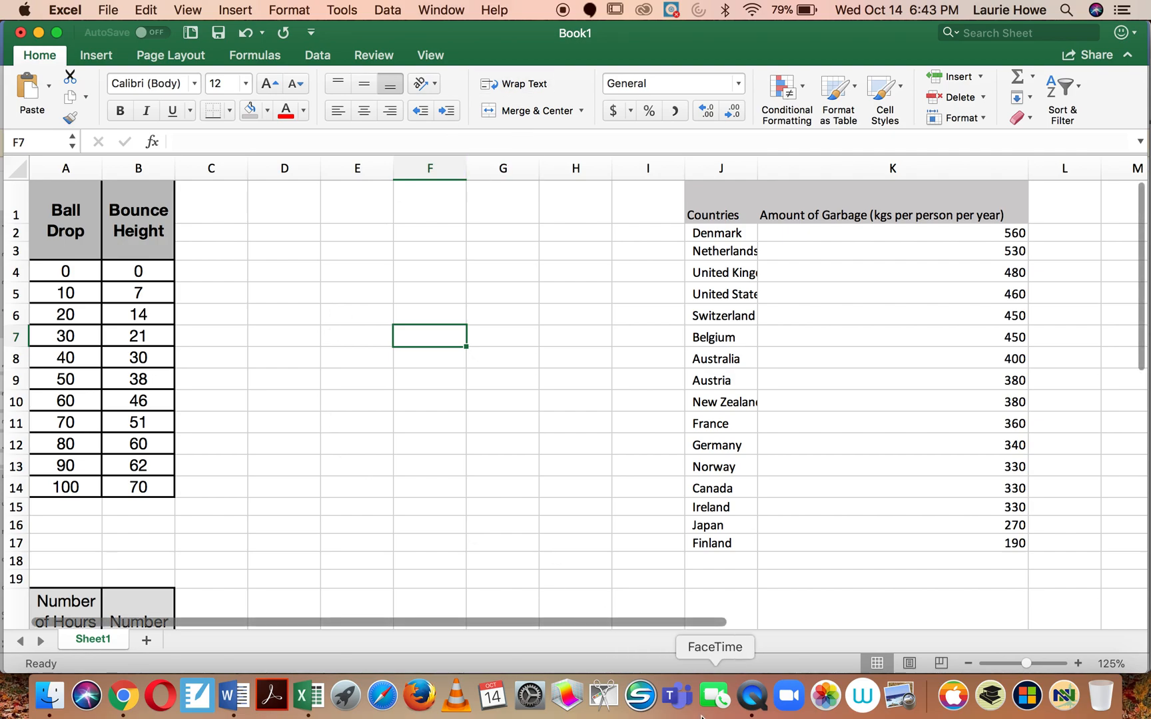
Step: Complete the header in cell A1 so it reads Ball Drop Height
{"action": "key", "text": "super+y"}
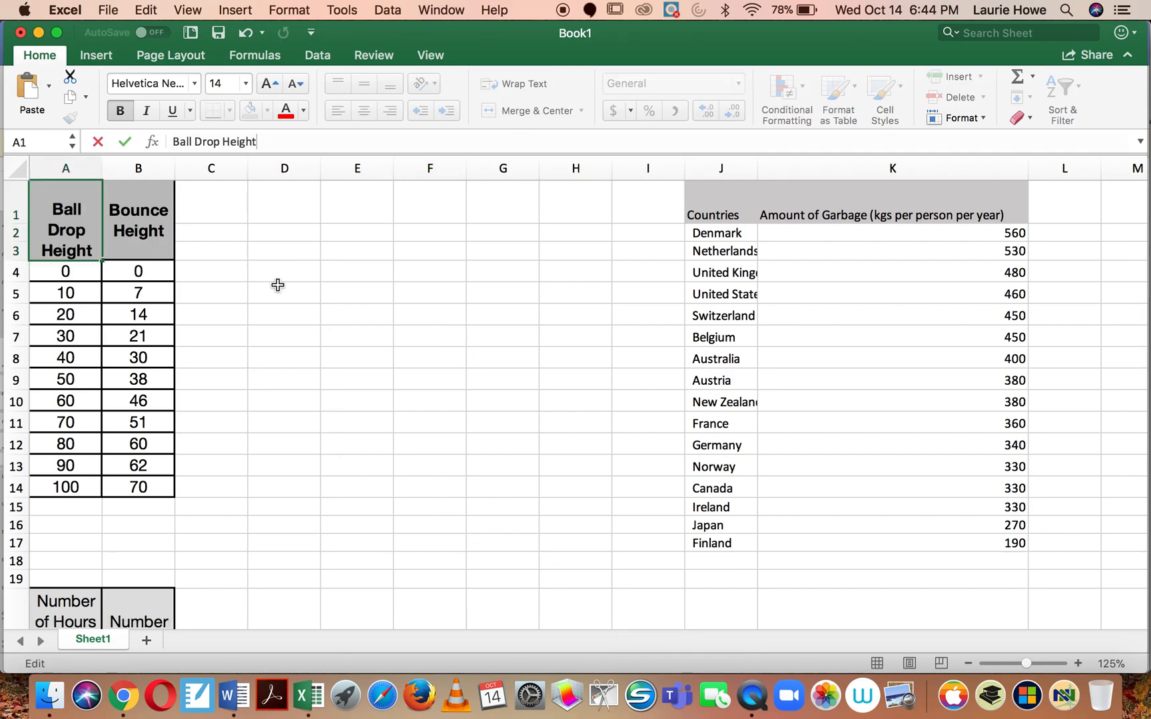
{"action": "left_click", "coordinate": [276, 287]}
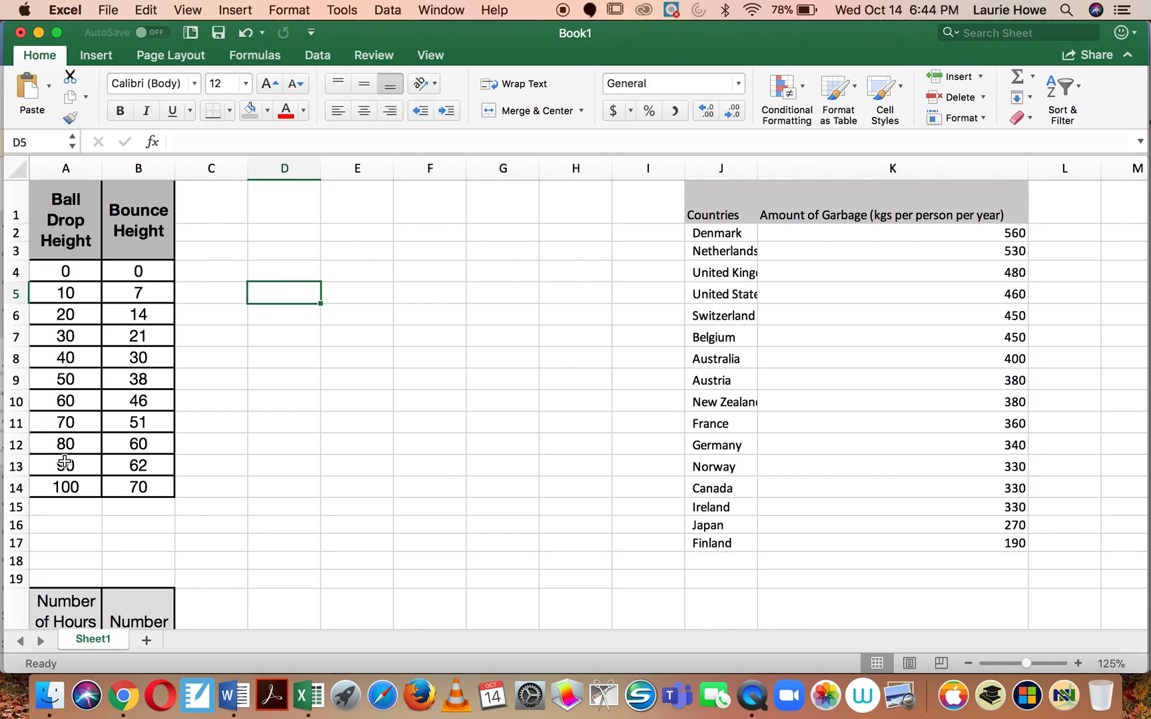
Step: Insert a markers-only scatter chart from the ball drop data in A1:B14 and place it beside the table
{"action": "left_click_drag", "start_coordinate": [39, 202], "coordinate": [137, 488]}
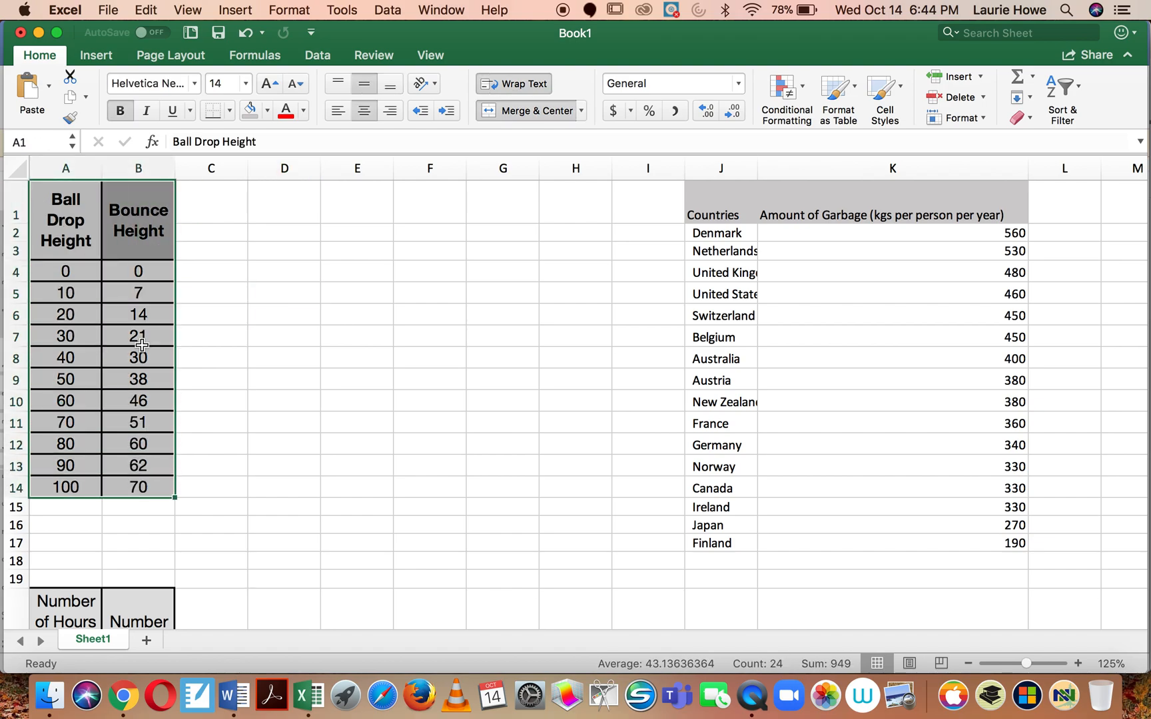
{"action": "left_click", "coordinate": [96, 57]}
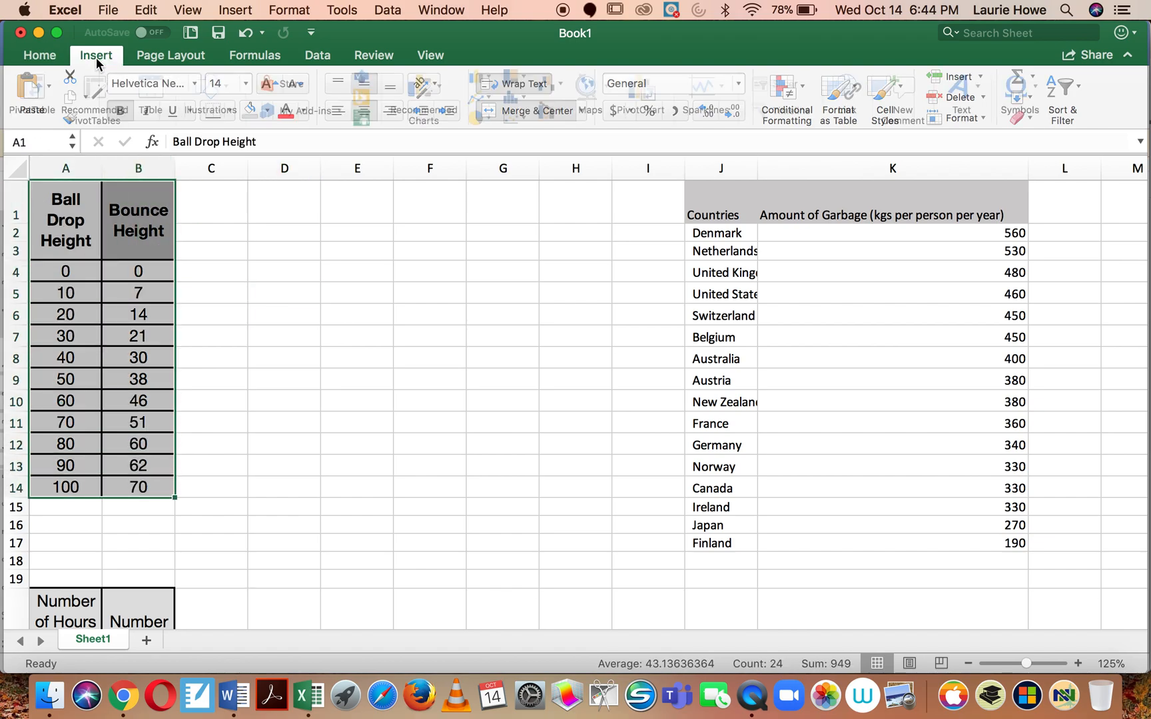
{"action": "left_click", "coordinate": [513, 118]}
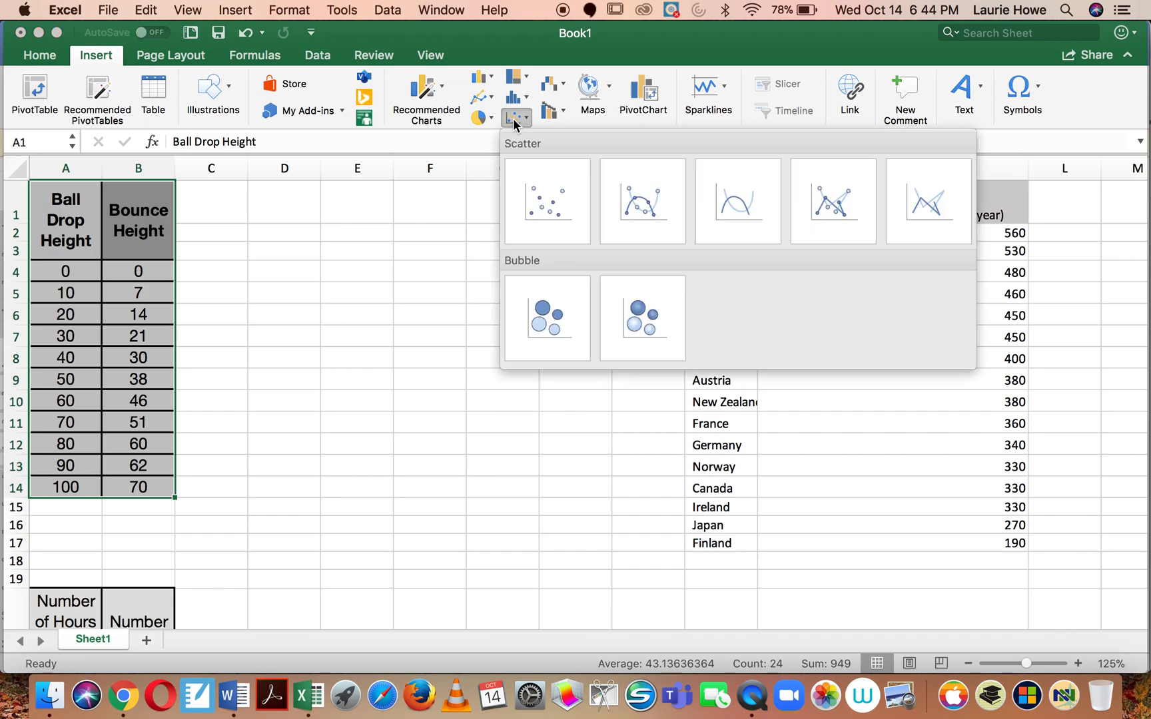
{"action": "left_click", "coordinate": [543, 194]}
{"action": "left_click_drag", "start_coordinate": [470, 283], "coordinate": [296, 222]}
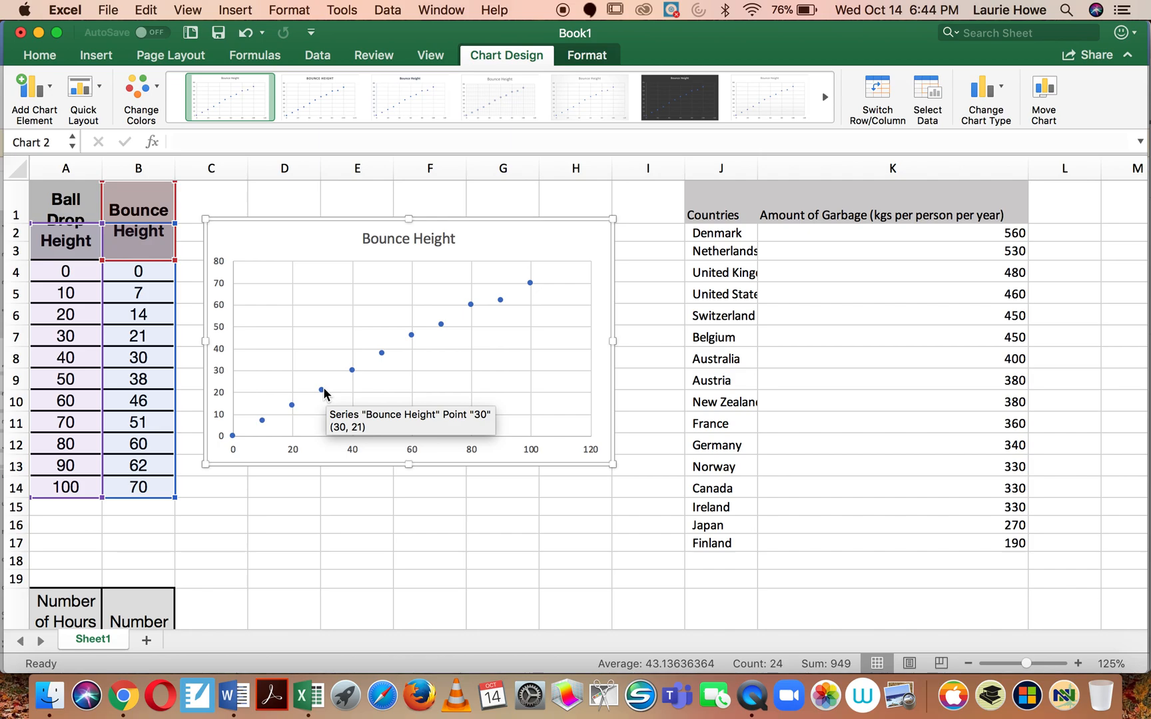
Step: Add a linear trendline to the Bounce Height data points in the scatter chart
{"action": "right_click", "coordinate": [323, 391]}
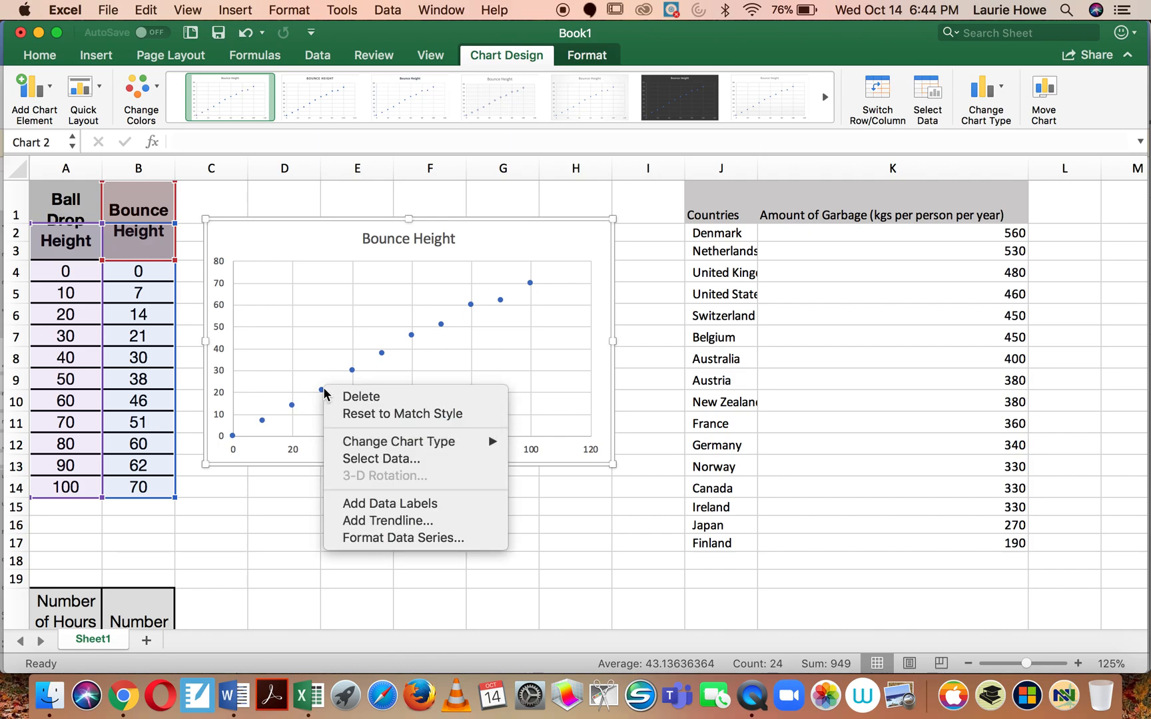
{"action": "left_click", "coordinate": [345, 521]}
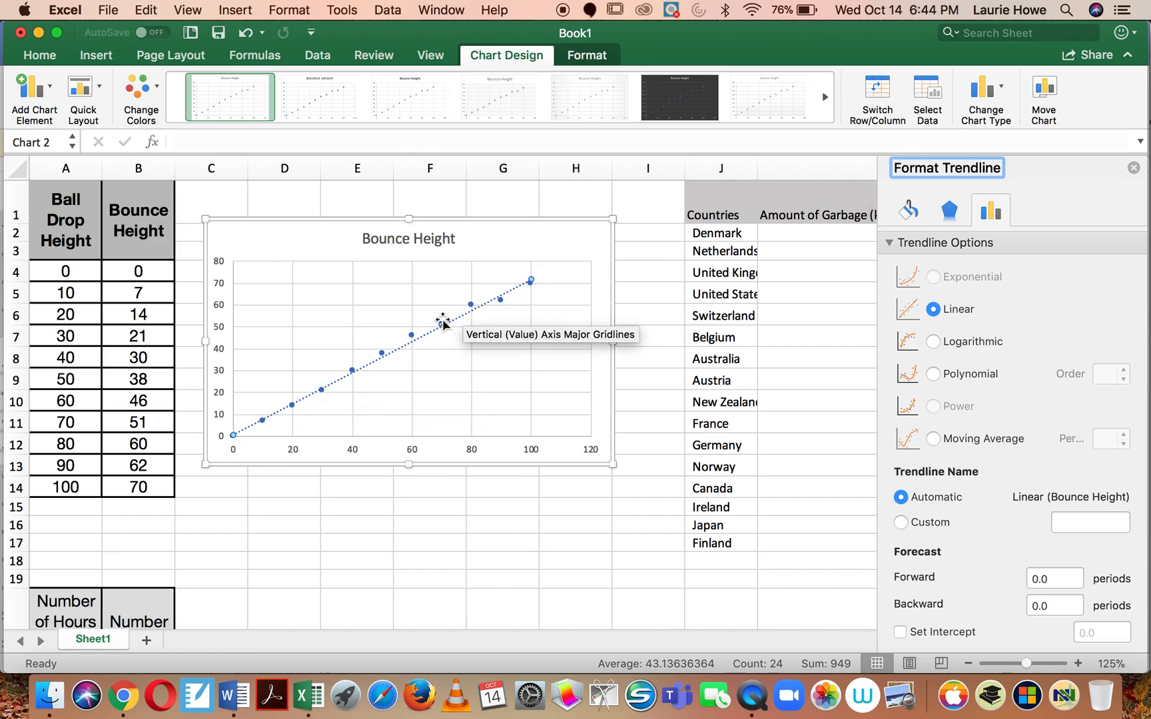
Step: Change the scatter chart's title to Measuring Bounce Height
{"action": "type", "text": "Droppi"}
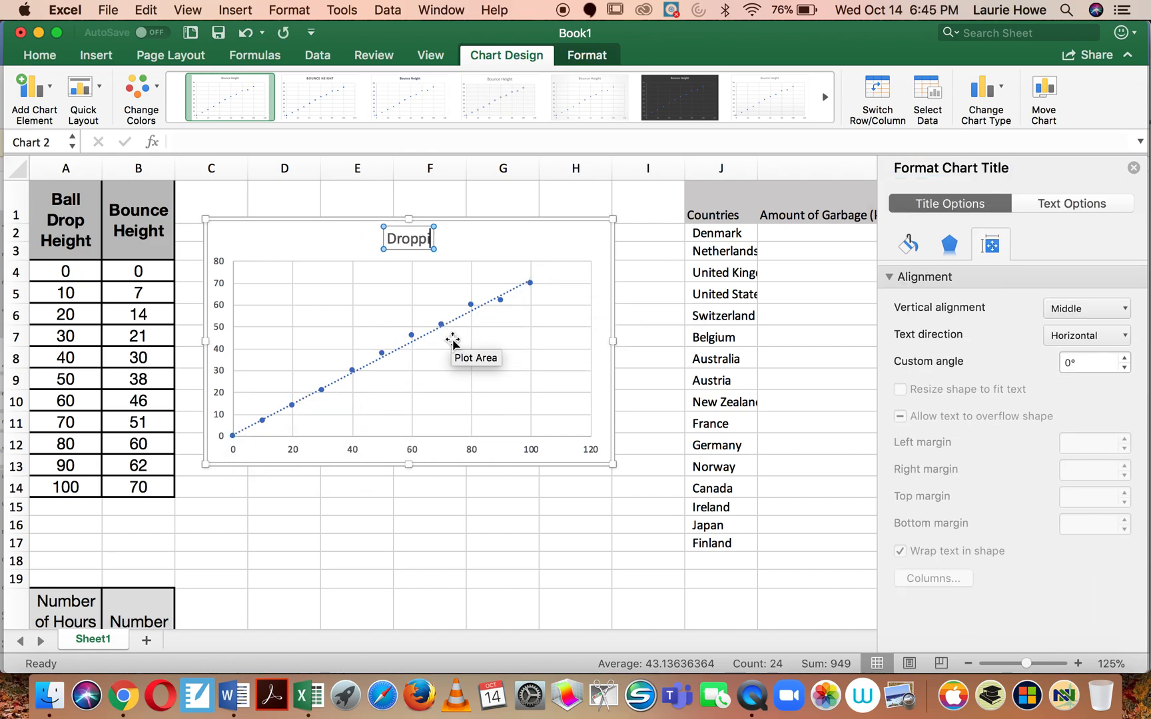
{"action": "key", "text": "BackSpace"}
{"action": "key", "text": "BackSpace"}
{"action": "key", "text": "BackSpace"}
{"action": "key", "text": "BackSpace"}
{"action": "key", "text": "BackSpace"}
{"action": "key", "text": "BackSpace"}
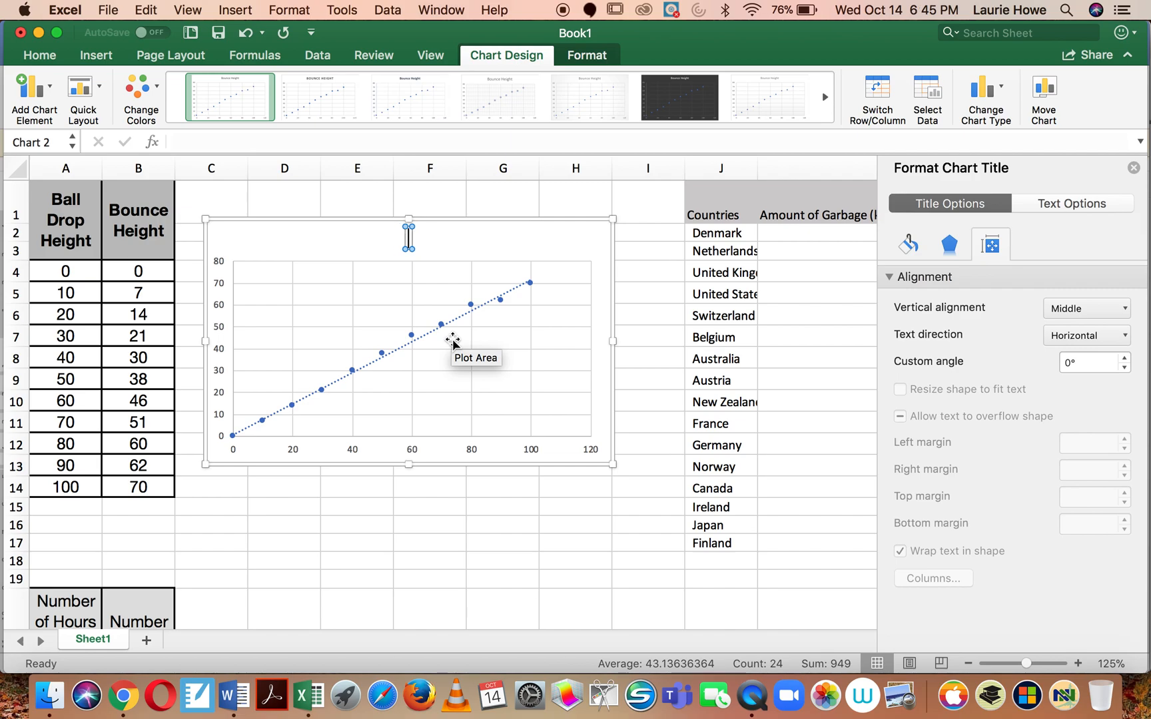
{"action": "type", "text": "Measurein"}
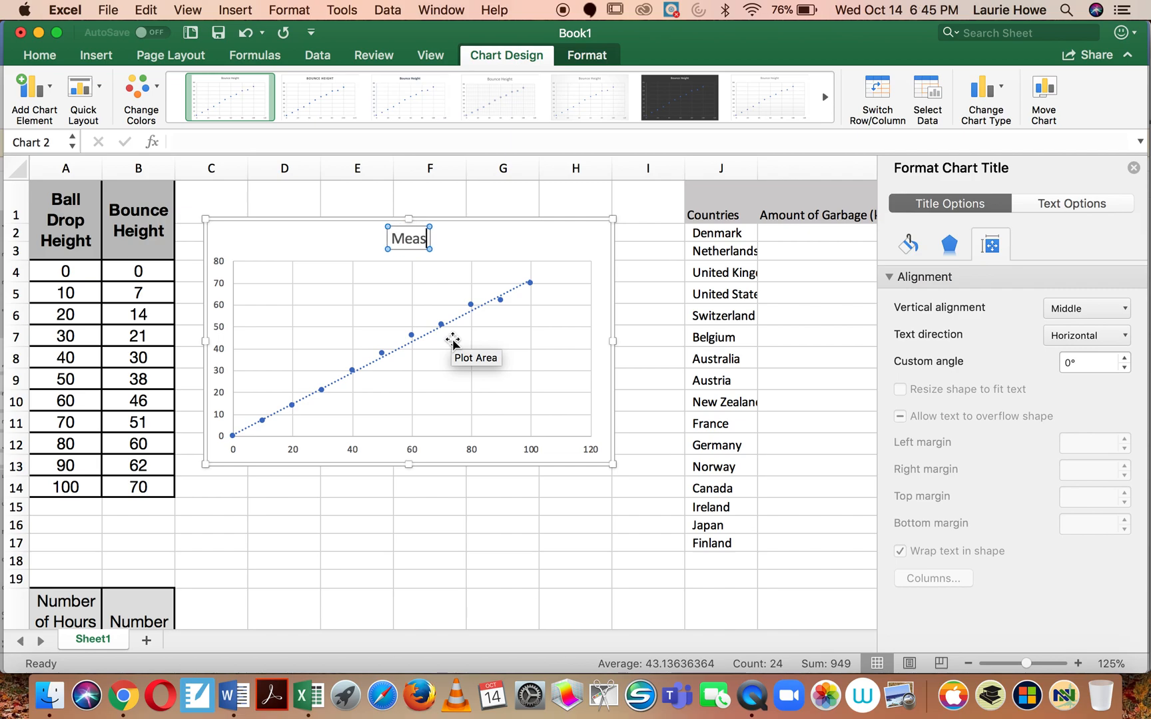
{"action": "key", "text": "BackSpace"}
{"action": "key", "text": "BackSpace"}
{"action": "key", "text": "BackSpace"}
{"action": "type", "text": "ing"}
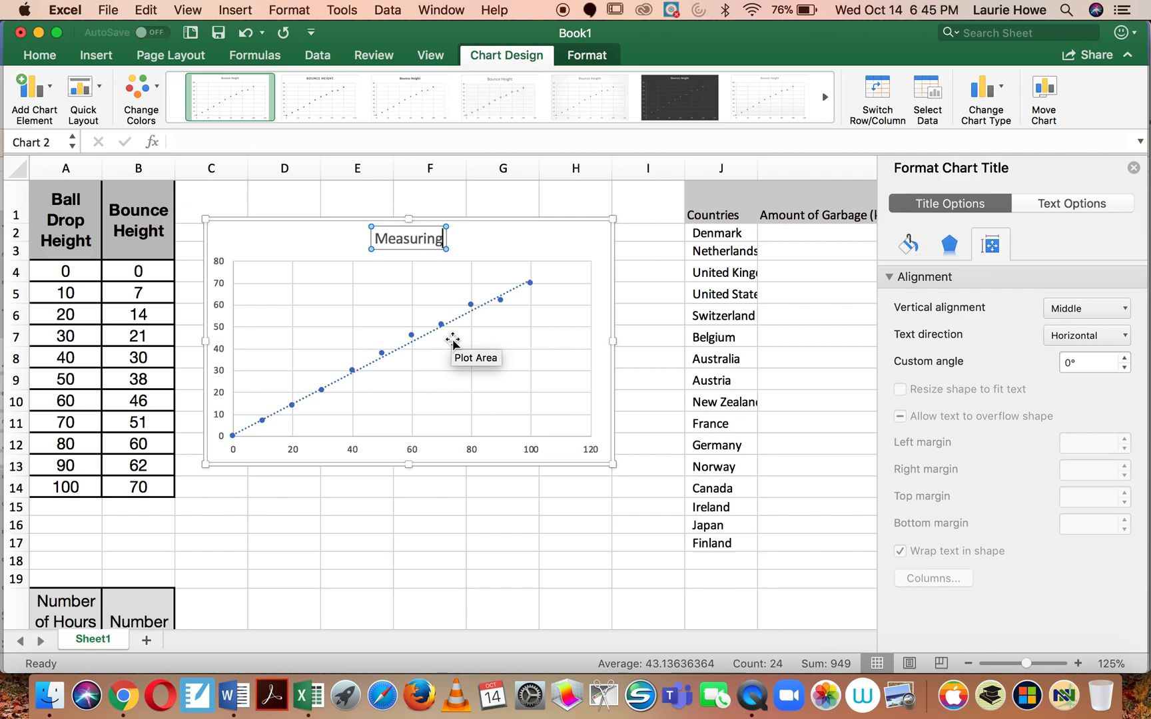
{"action": "type", "text": " Bounce"}
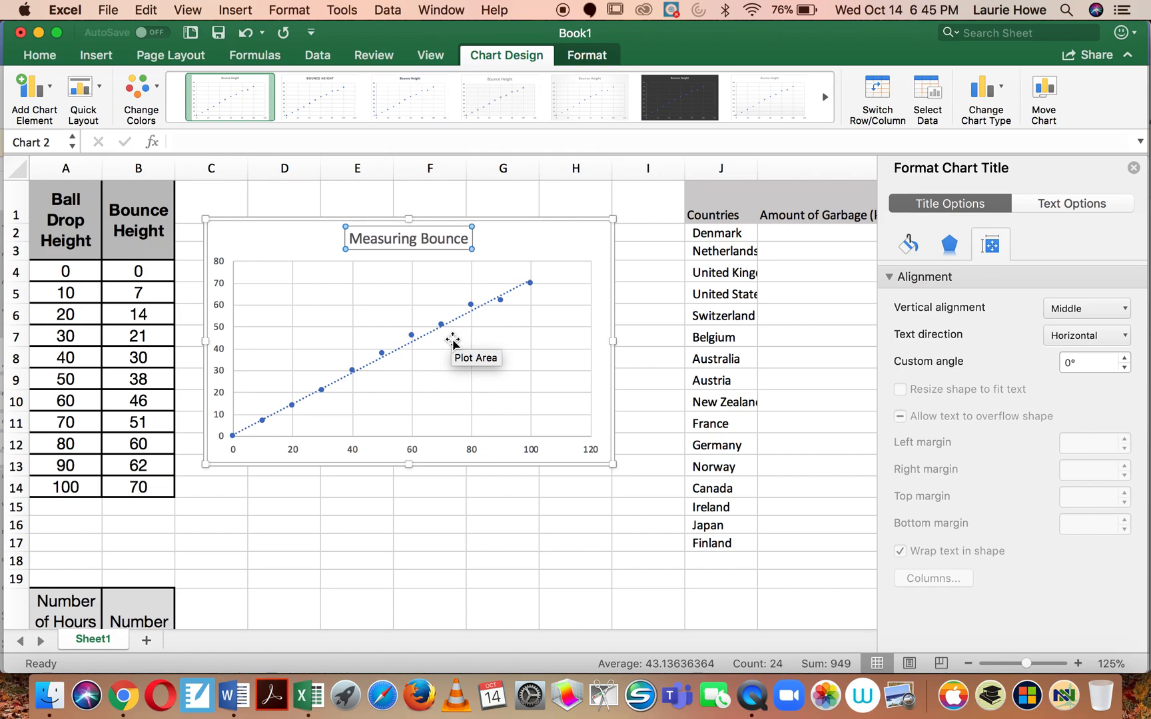
{"action": "type", "text": " Height"}
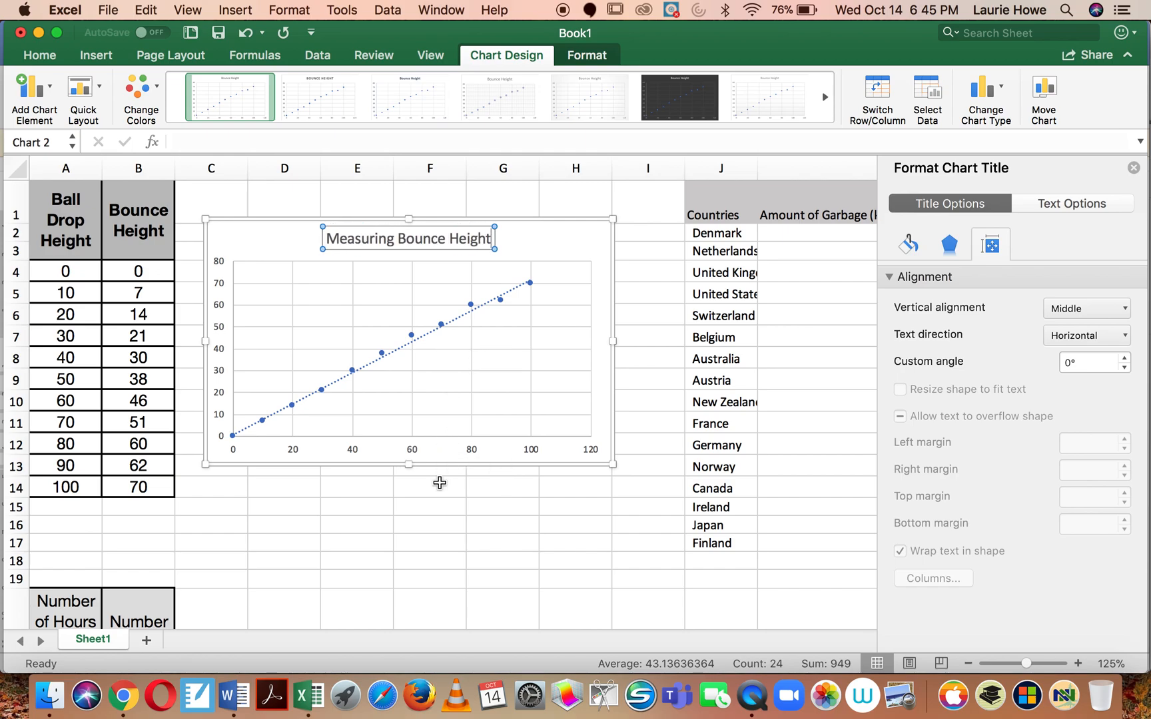
{"action": "left_click", "coordinate": [415, 520]}
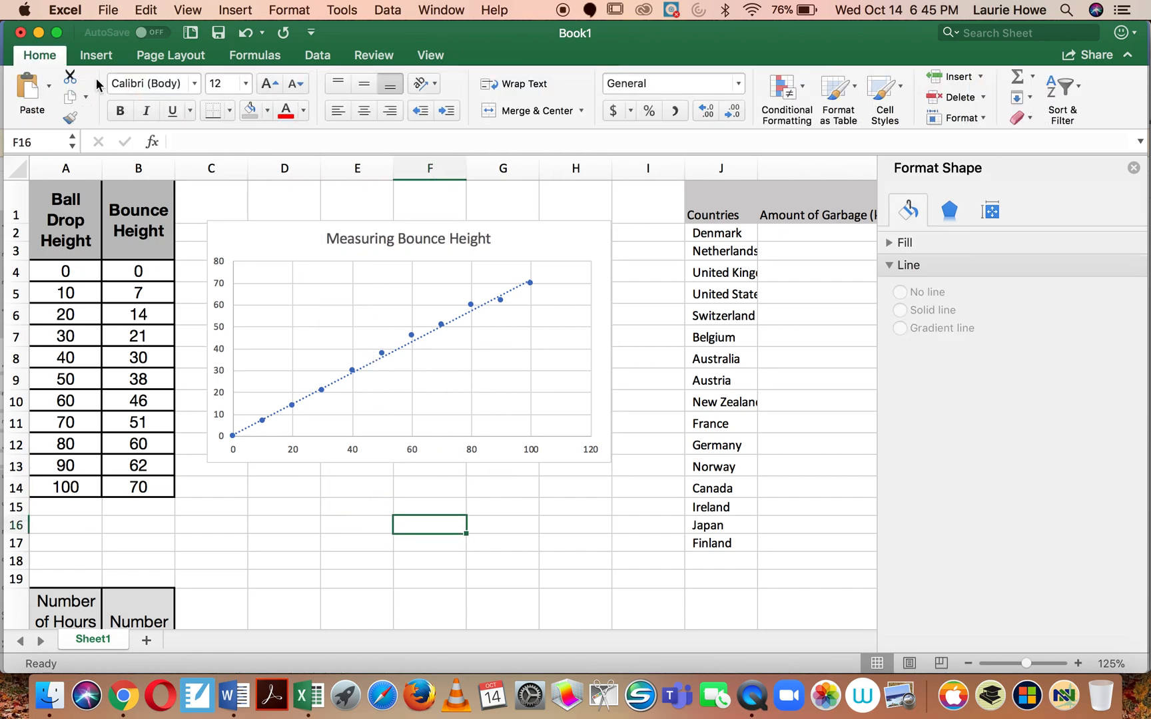
Step: Add a primary horizontal axis title to the scatter chart reading Ball Drop Height
{"action": "left_click", "coordinate": [287, 254]}
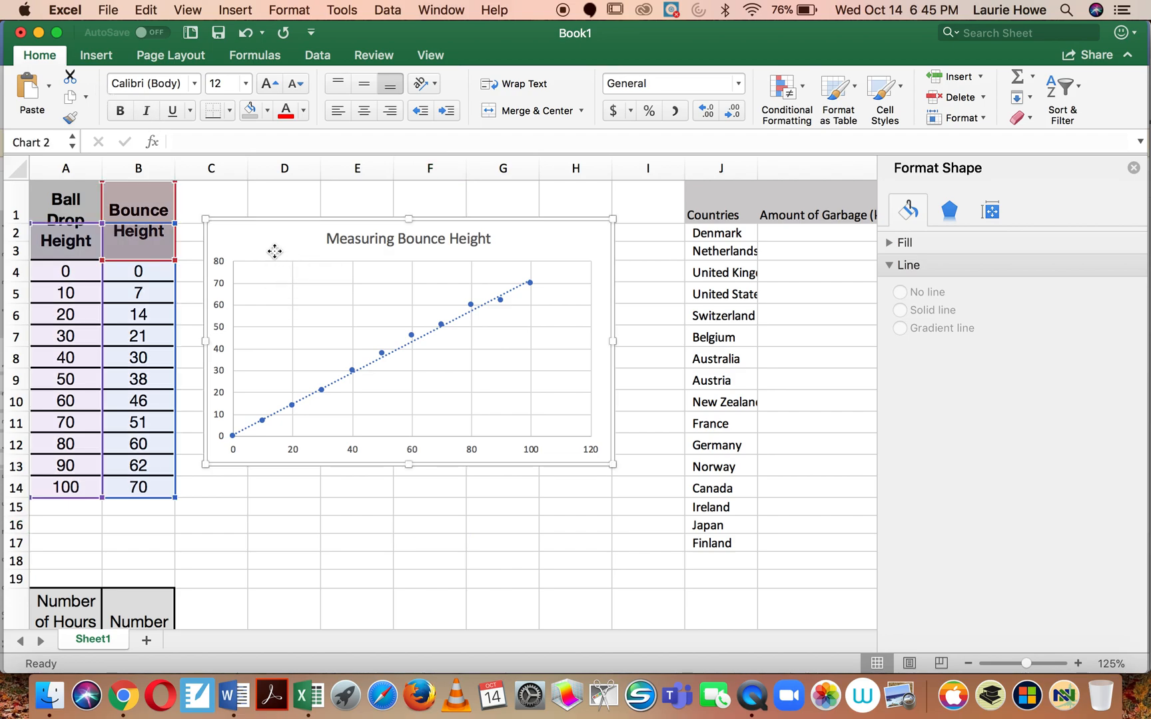
{"action": "left_click", "coordinate": [35, 97]}
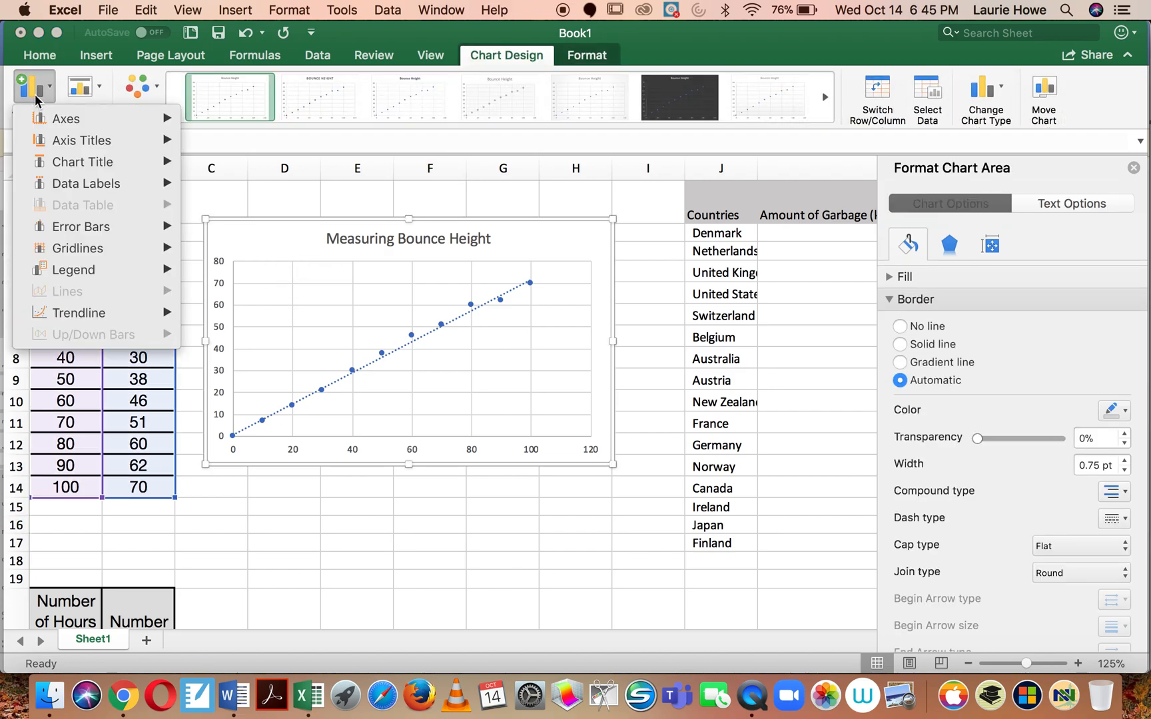
{"action": "mouse_move", "coordinate": [60, 139]}
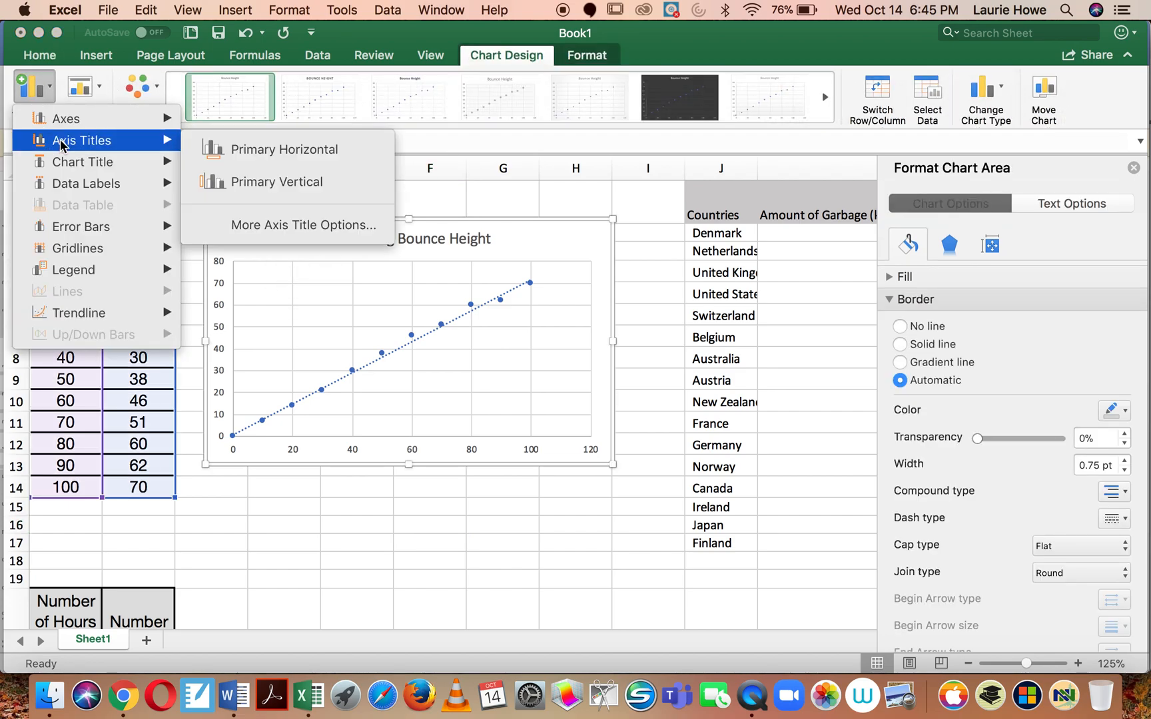
{"action": "left_click", "coordinate": [219, 149]}
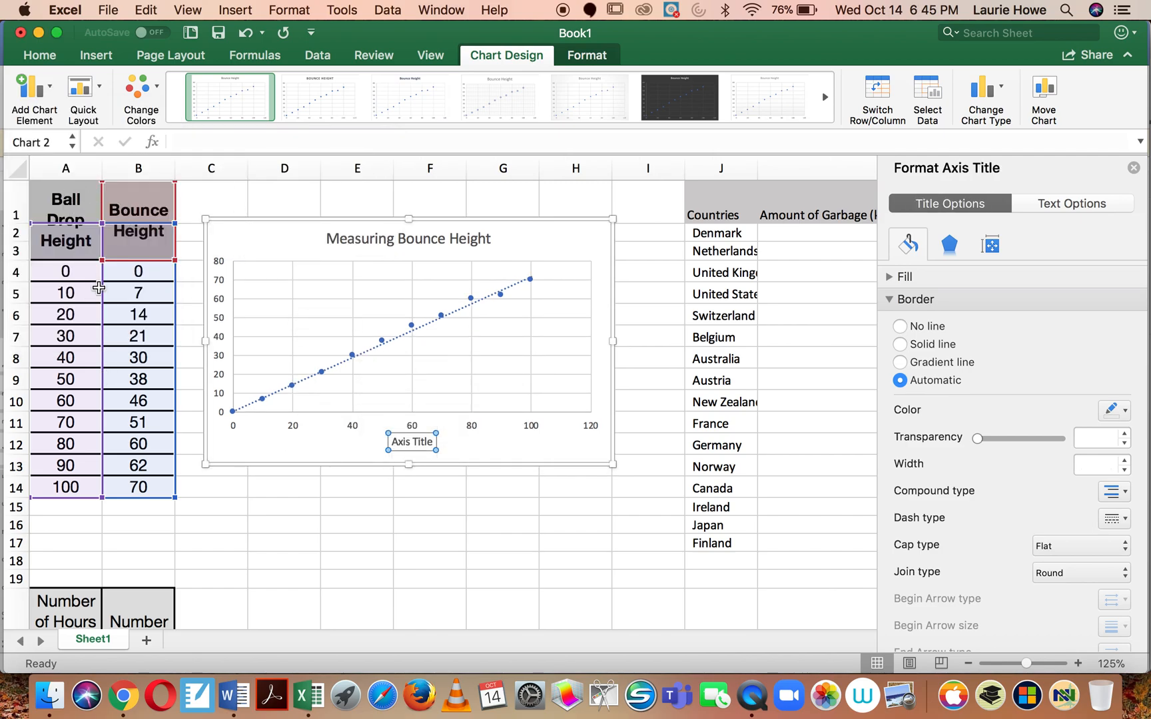
{"action": "double_click", "coordinate": [419, 443]}
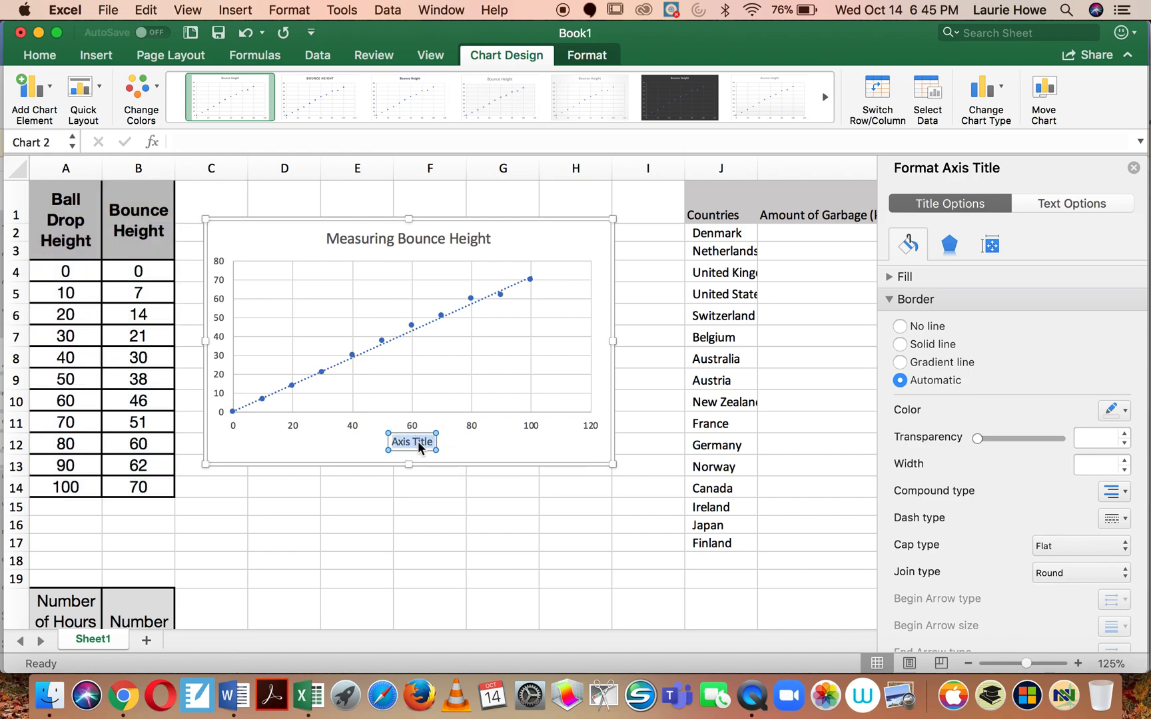
{"action": "type", "text": "Ball Drop Height"}
Step: Add a primary vertical axis title to the scatter chart reading Bounce Height
{"action": "left_click", "coordinate": [38, 95]}
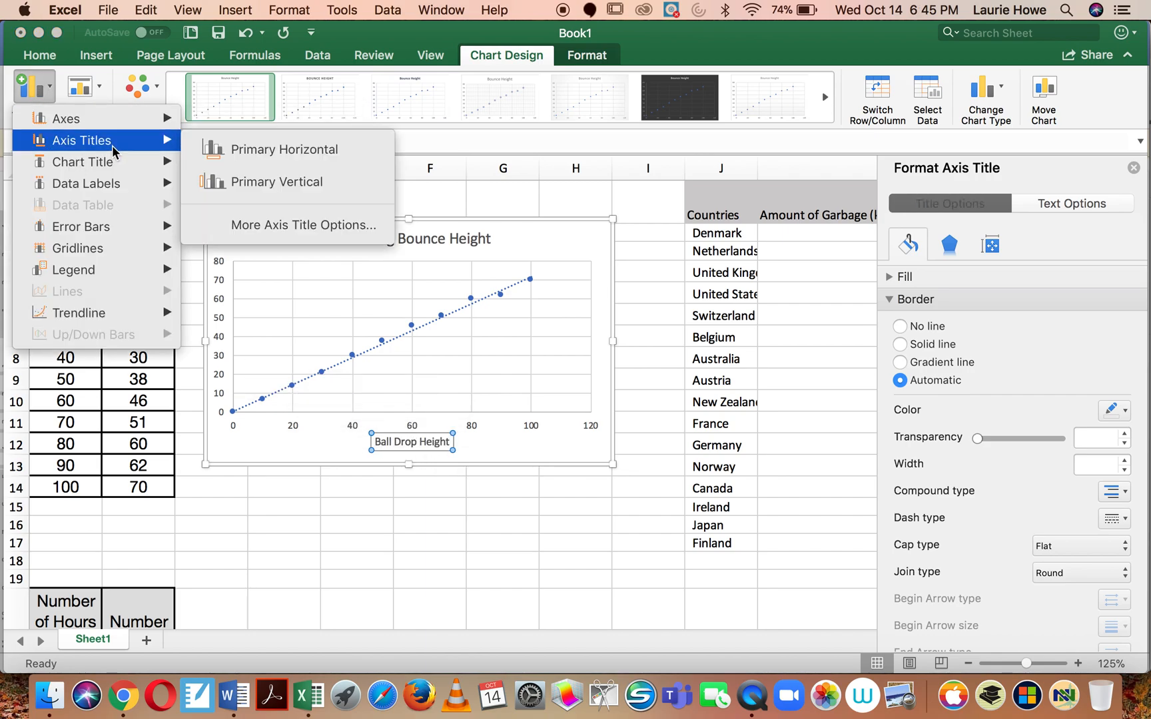
{"action": "left_click", "coordinate": [244, 179]}
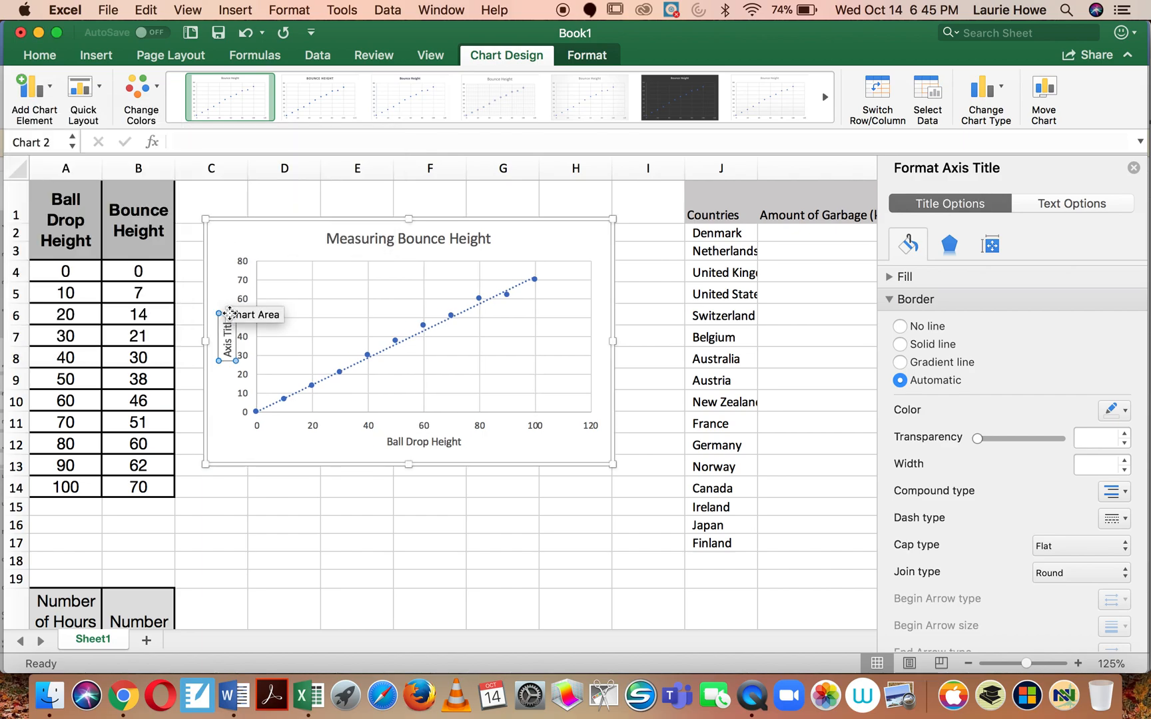
{"action": "key", "text": "BackSpace"}
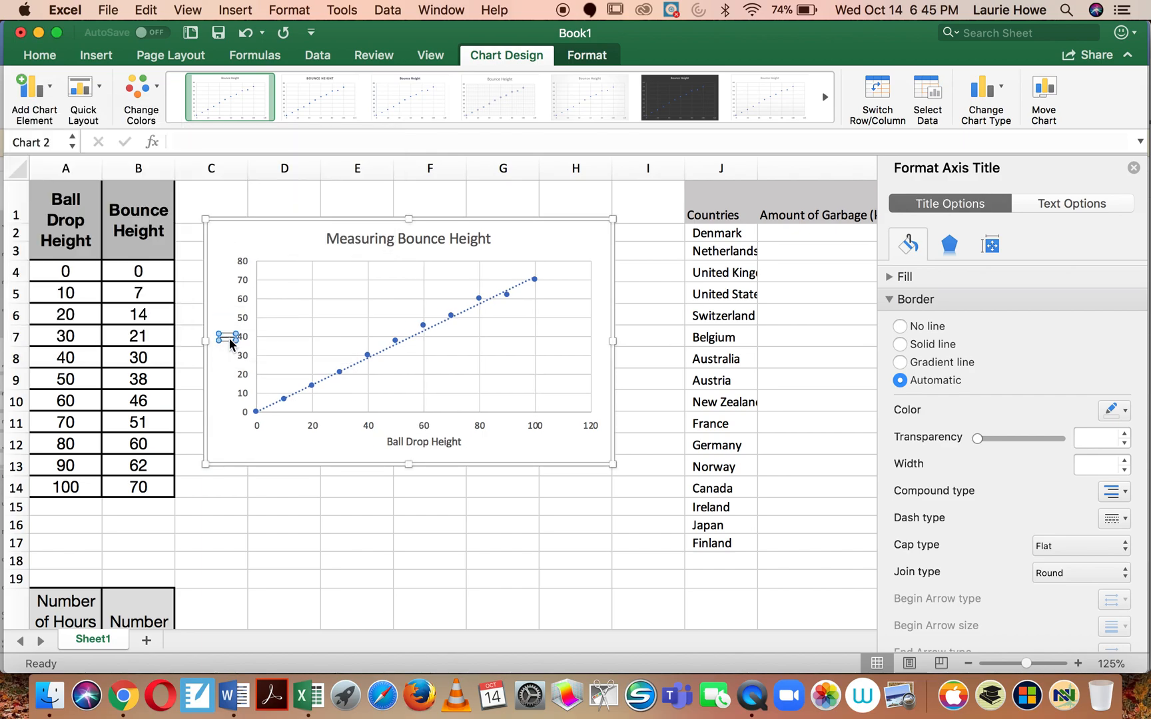
{"action": "type", "text": "Bounce Height"}
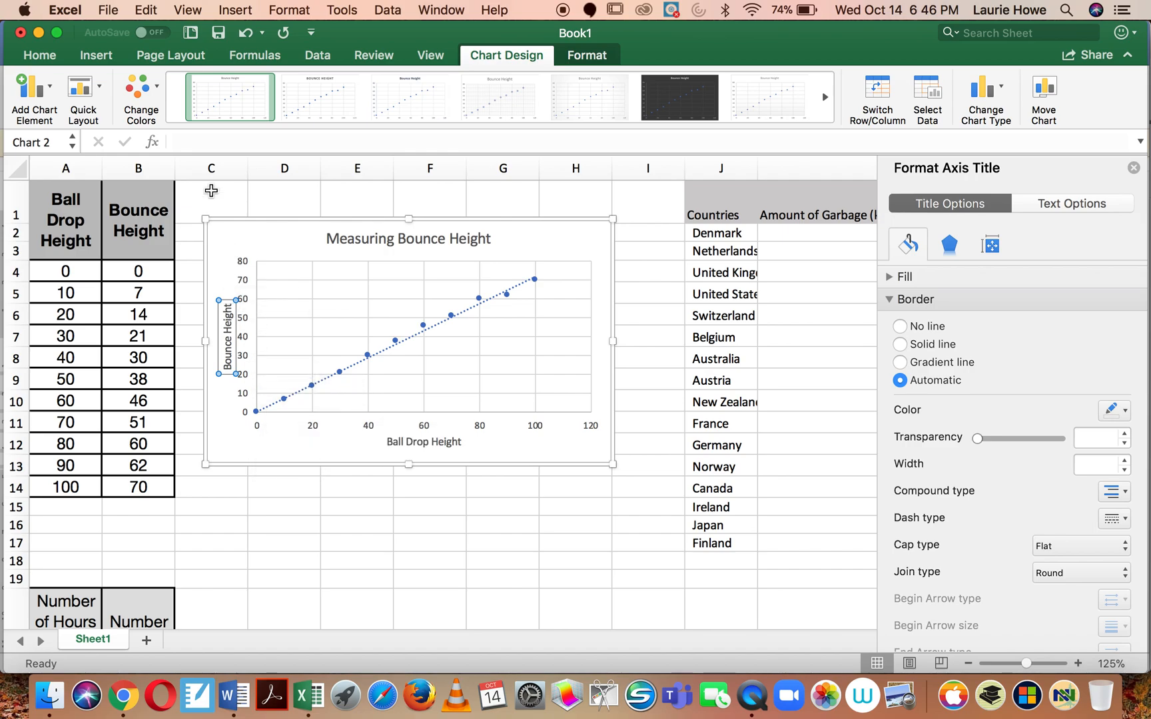
Step: Try several preset chart styles on the scatter chart, including the one with the grey gradient background
{"action": "left_click", "coordinate": [409, 103]}
{"action": "left_click", "coordinate": [508, 99]}
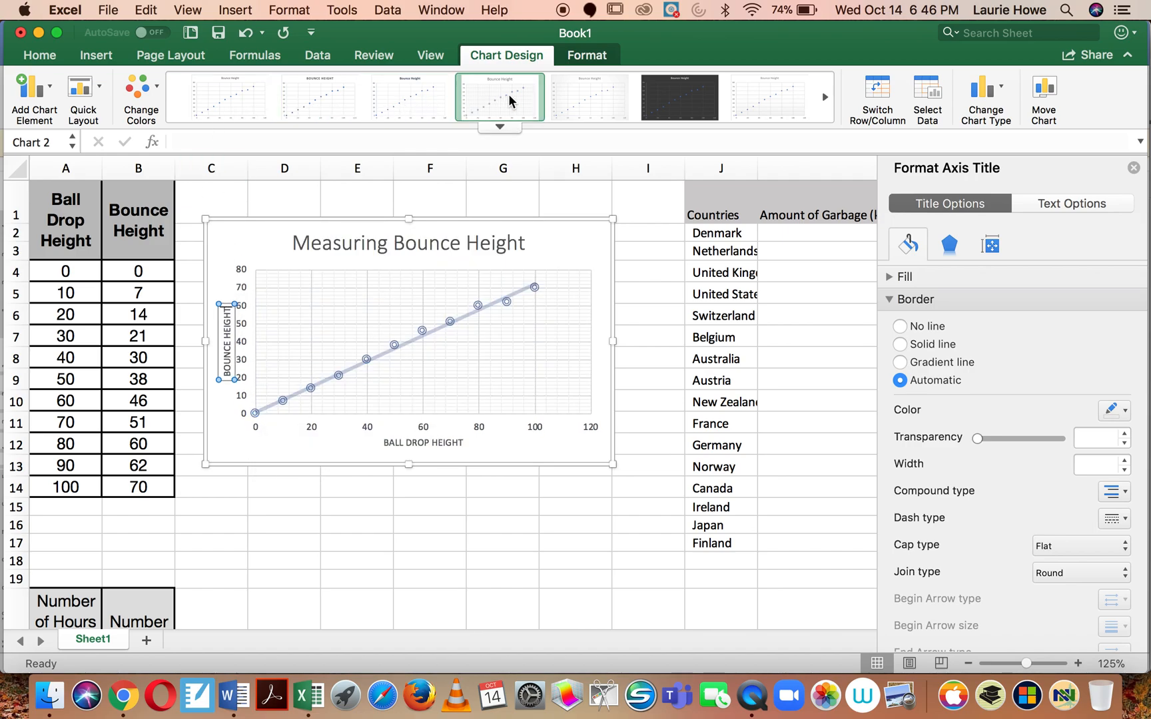
{"action": "left_click", "coordinate": [601, 106]}
{"action": "left_click", "coordinate": [683, 101]}
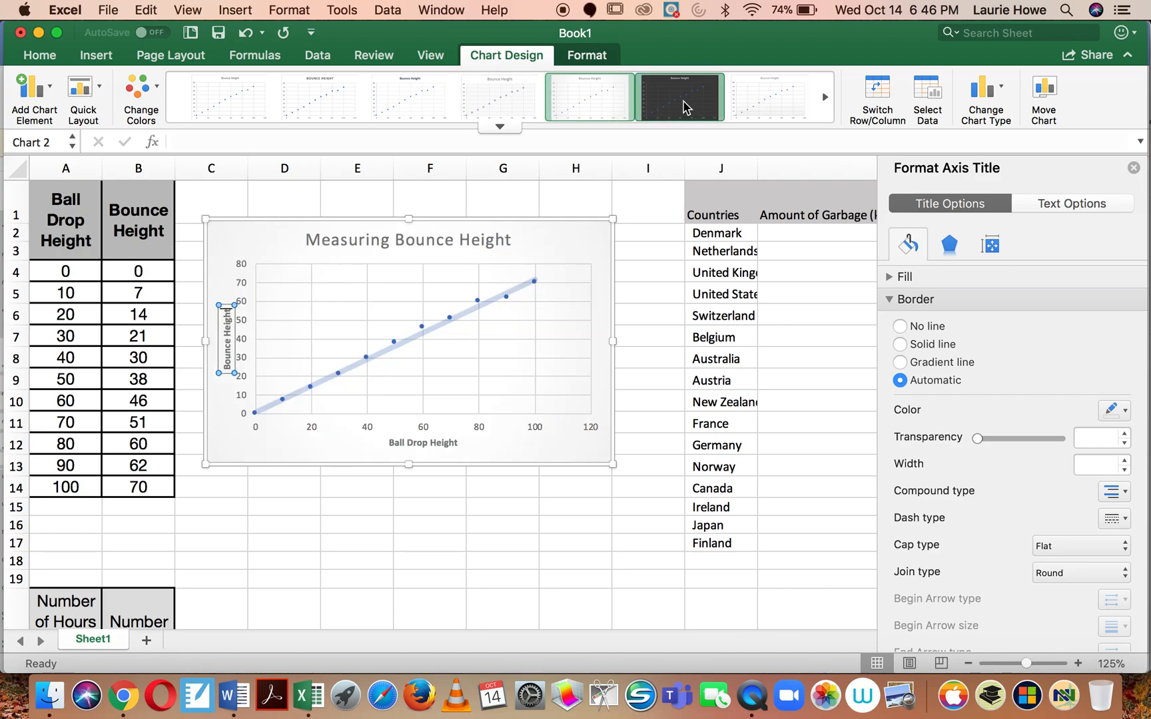
{"action": "left_click", "coordinate": [770, 99]}
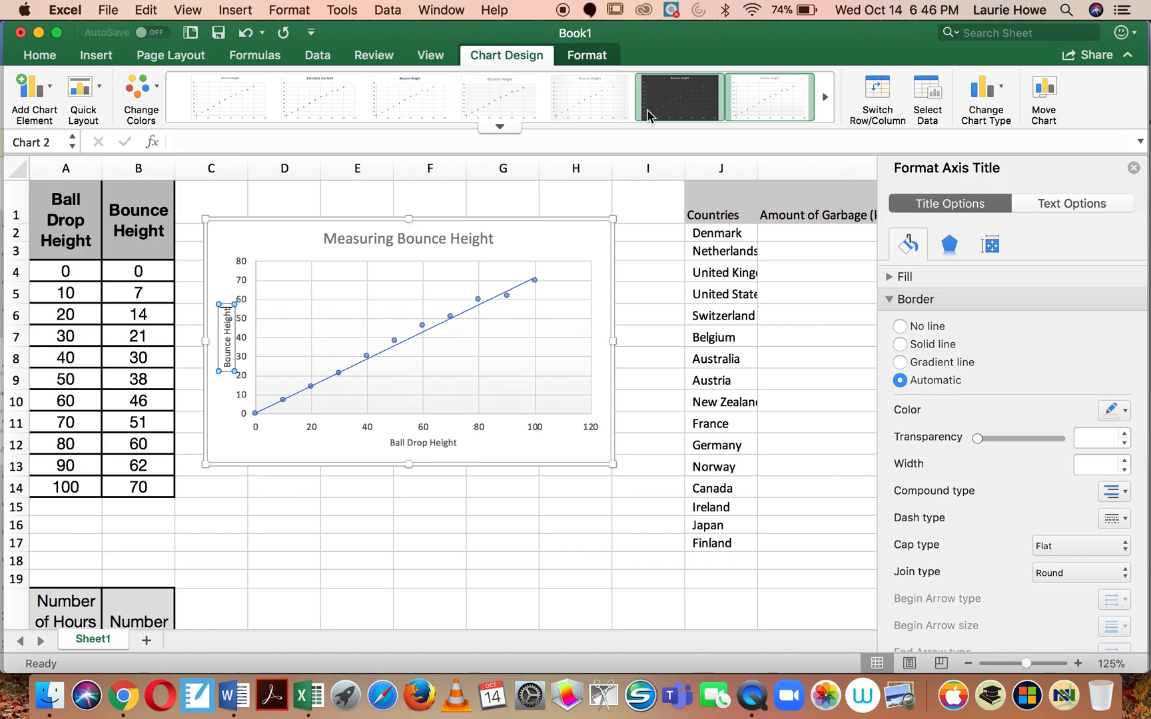
{"action": "left_click", "coordinate": [589, 107]}
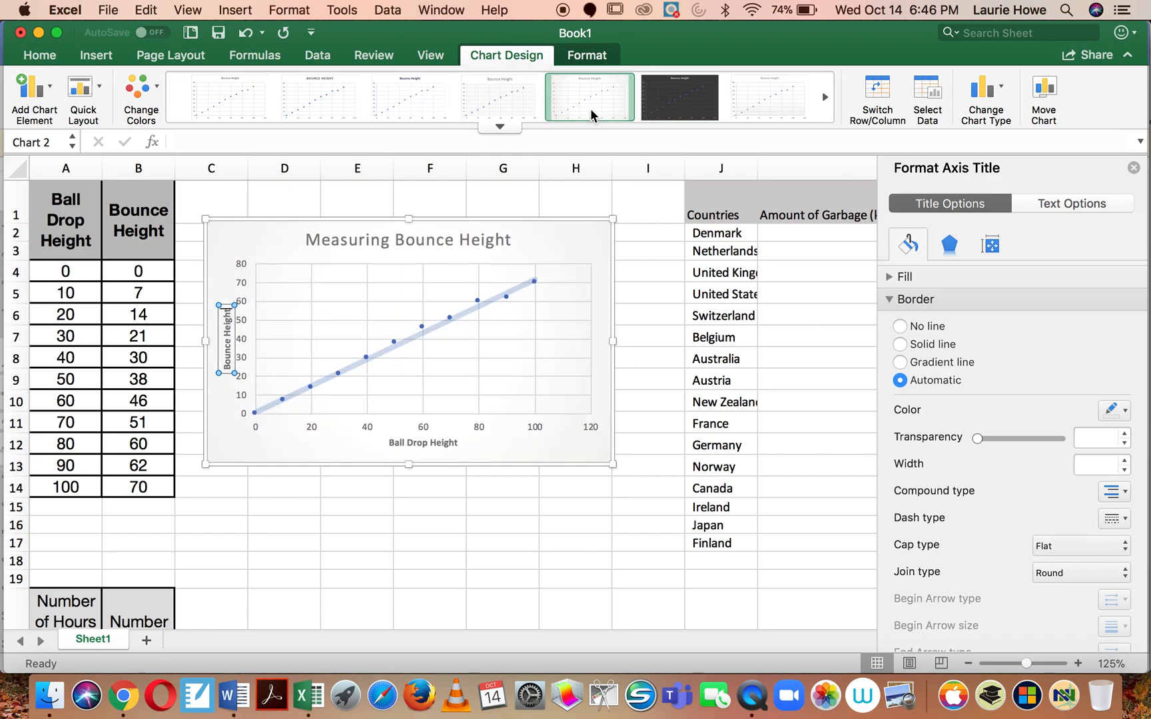
{"action": "left_click", "coordinate": [567, 238]}
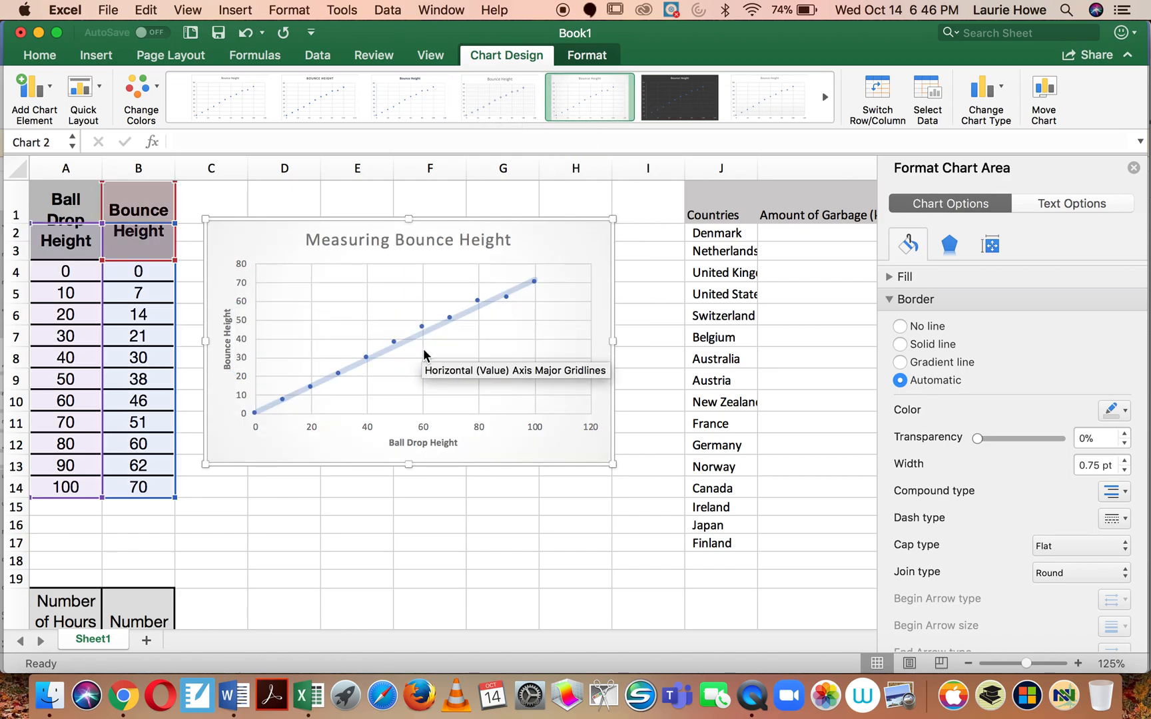
Step: Apply the third preset style, with bold titles and a thin solid trendline, to the scatter chart and close the chart formatting options
{"action": "left_click", "coordinate": [406, 98]}
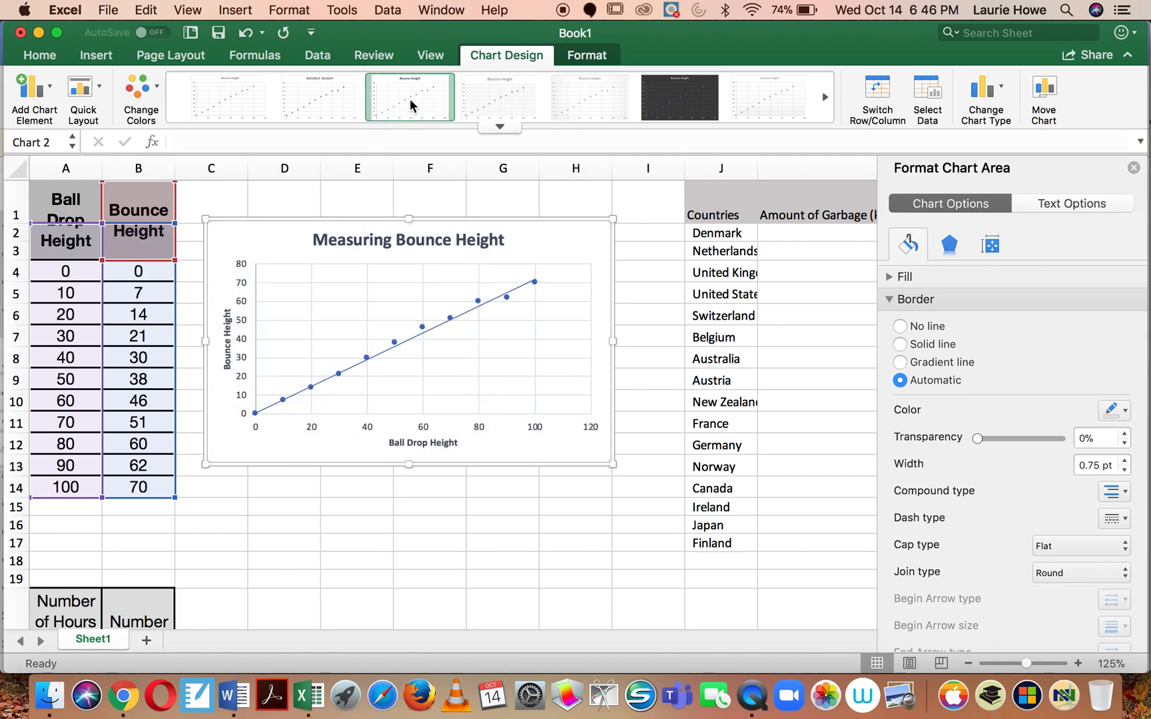
{"action": "left_click", "coordinate": [1133, 168]}
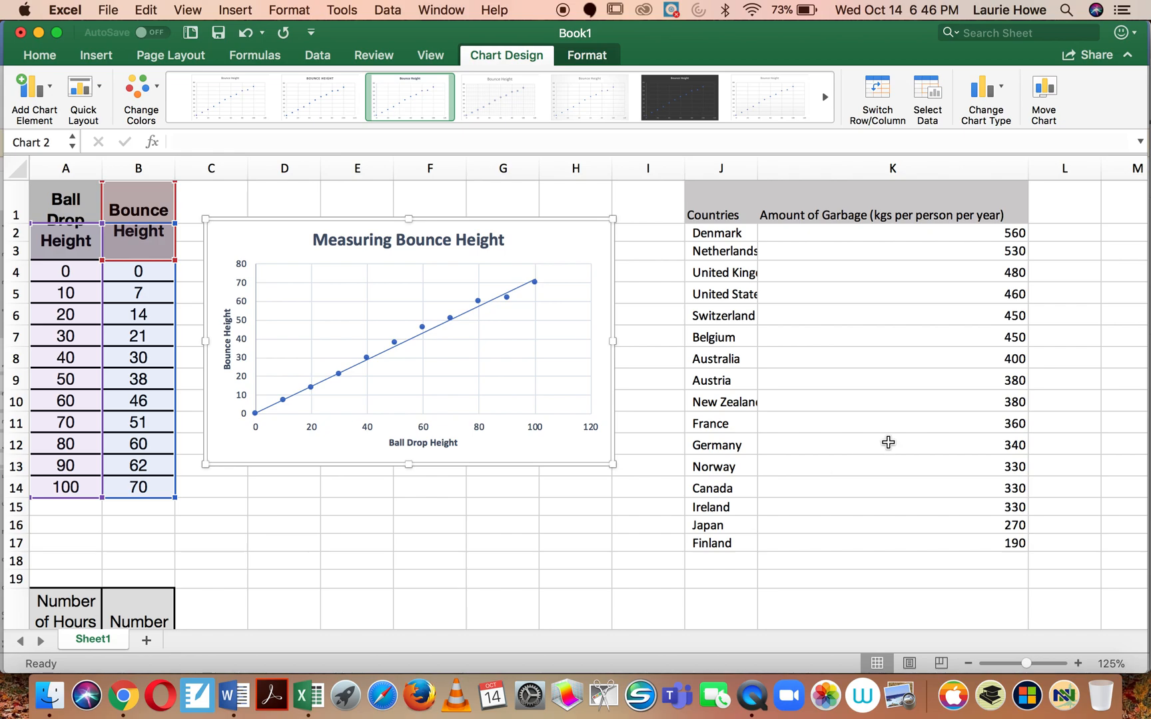
Step: Insert a clustered column chart from the countries and garbage amounts in J1:K17
{"action": "left_click_drag", "start_coordinate": [712, 203], "coordinate": [824, 545]}
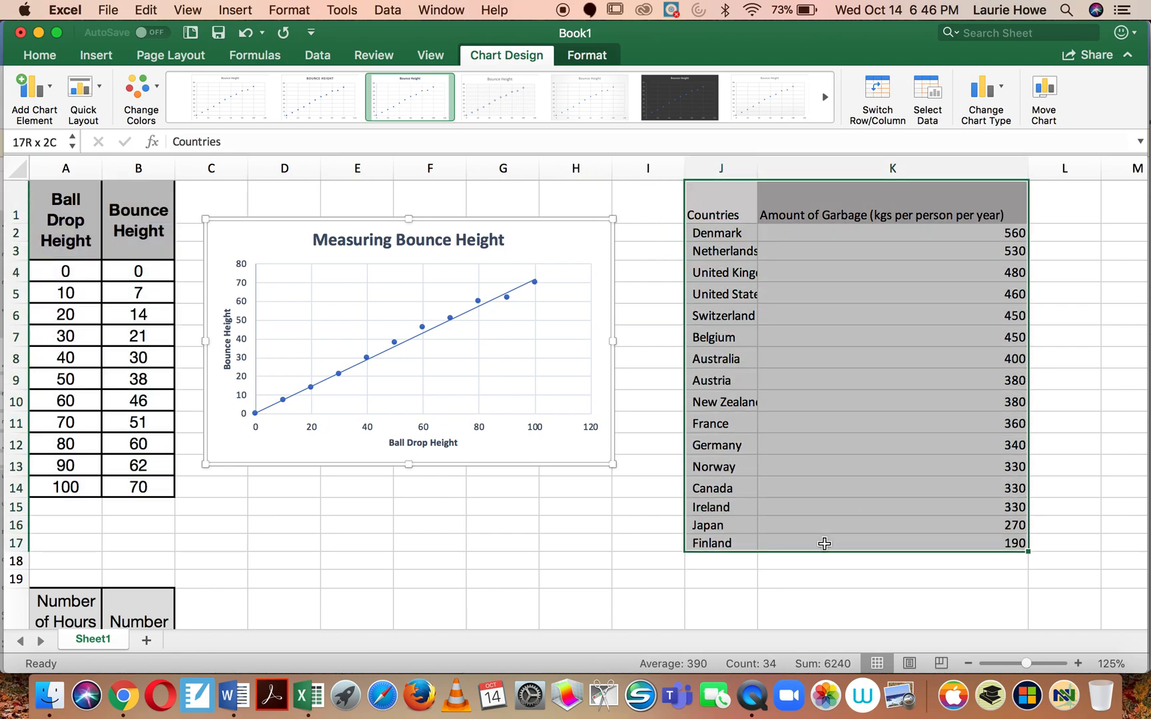
{"action": "left_click", "coordinate": [87, 56]}
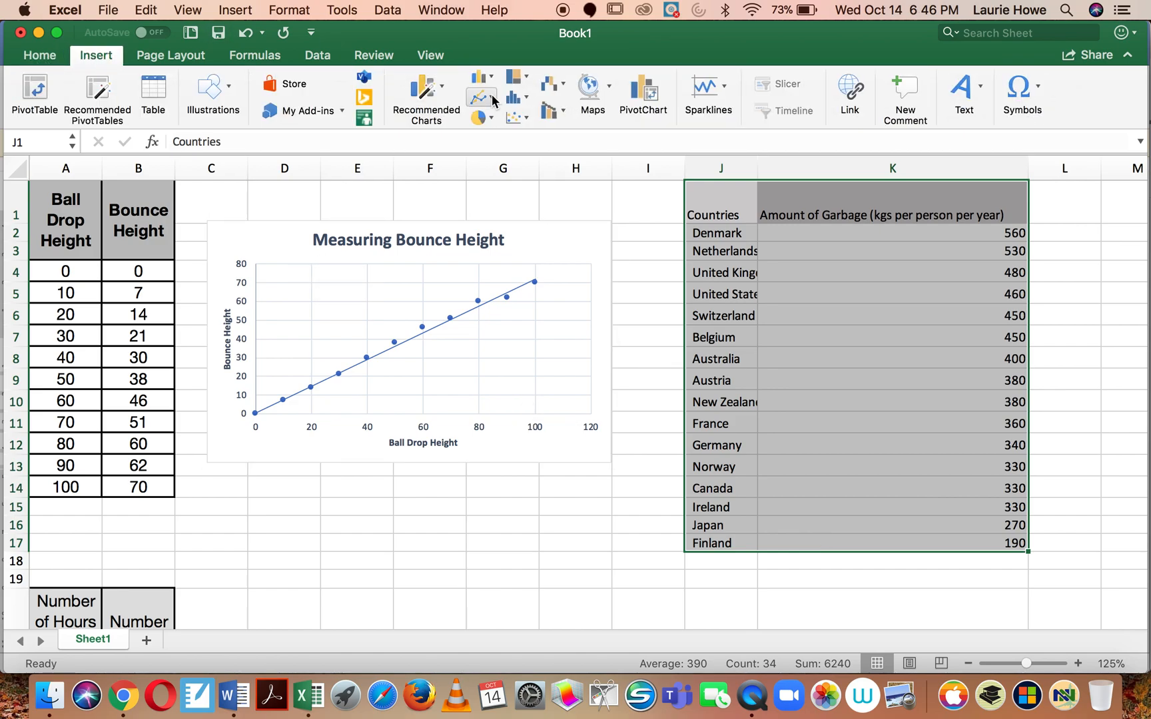
{"action": "left_click", "coordinate": [517, 100]}
{"action": "left_click", "coordinate": [481, 73]}
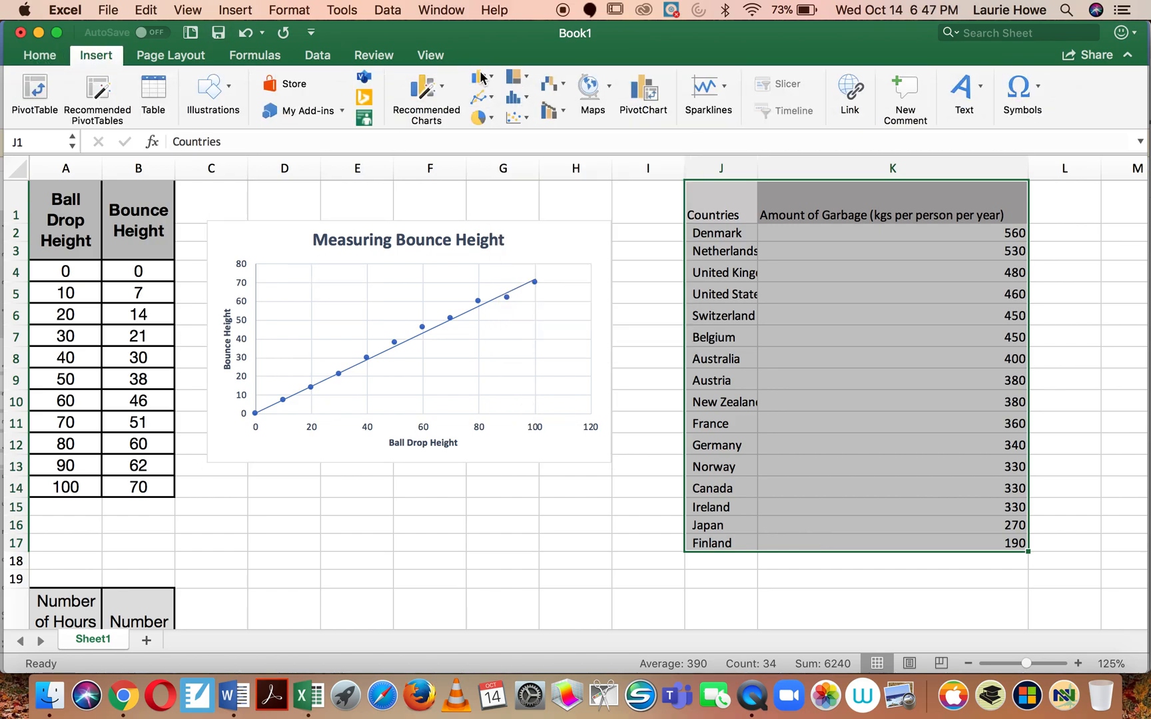
{"action": "left_click", "coordinate": [481, 77]}
{"action": "left_click", "coordinate": [505, 160]}
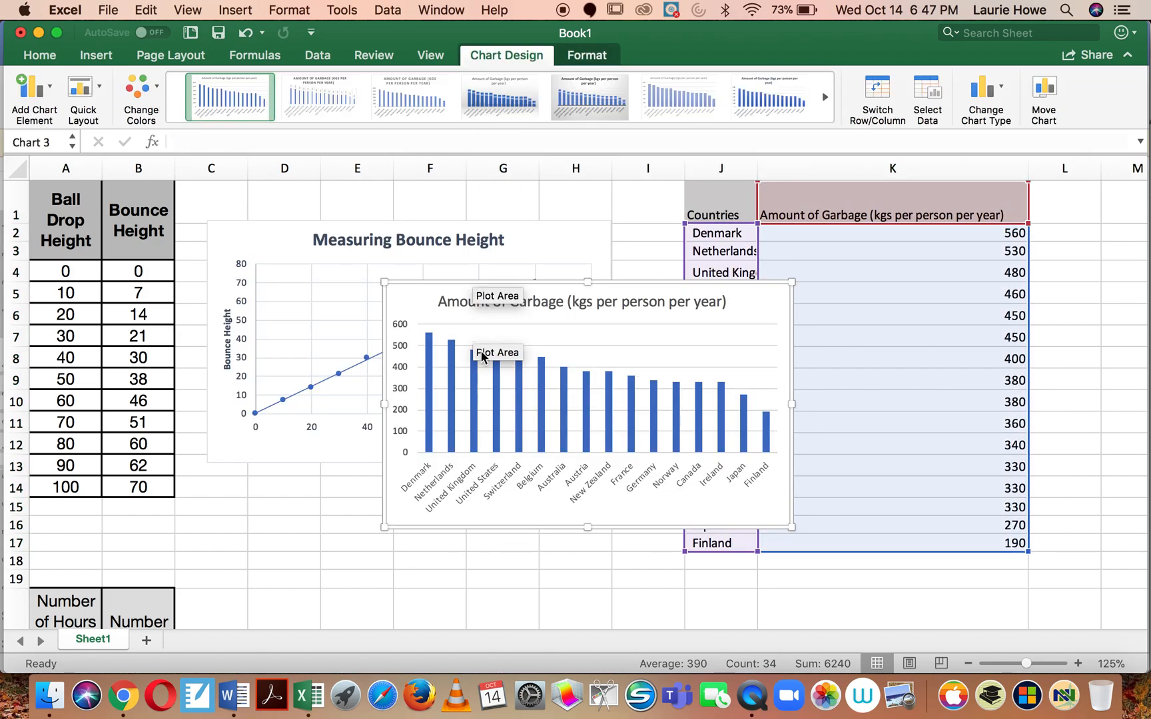
Step: Move the garbage column chart below the first rows of the countries table, over columns J and K
{"action": "left_click_drag", "start_coordinate": [624, 287], "coordinate": [894, 342]}
{"action": "scroll", "coordinate": [893, 342], "scroll_direction": "down", "scroll_amount": 3}
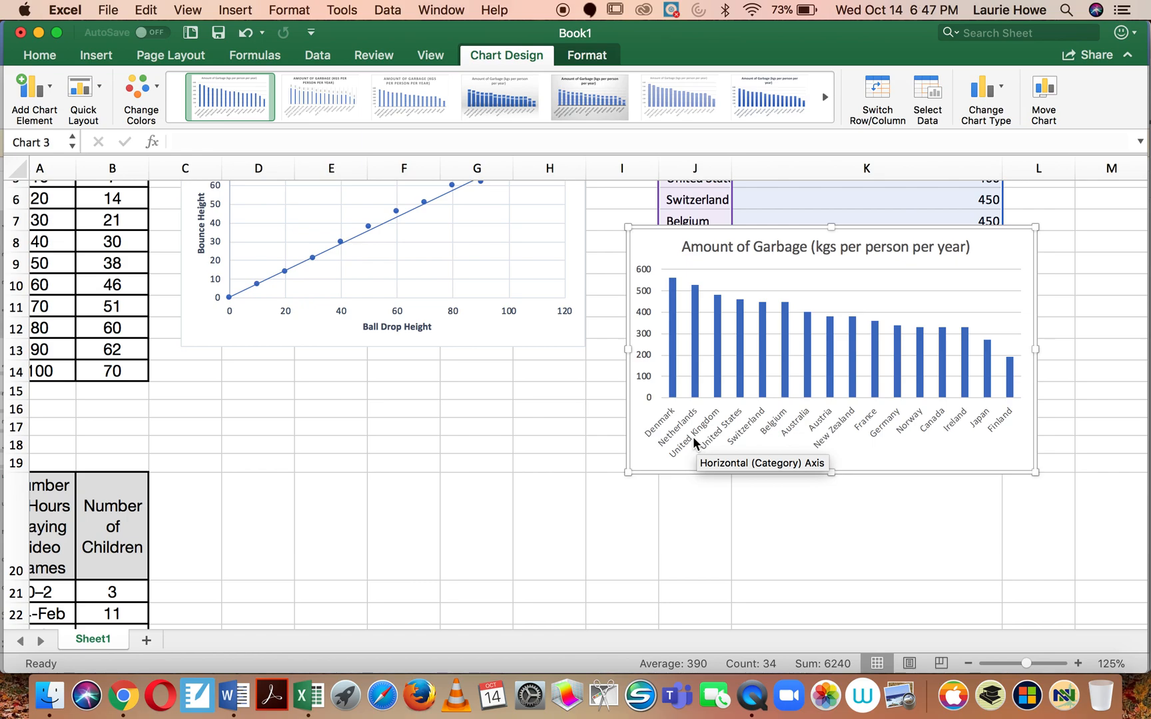
{"action": "left_click_drag", "start_coordinate": [995, 250], "coordinate": [995, 352]}
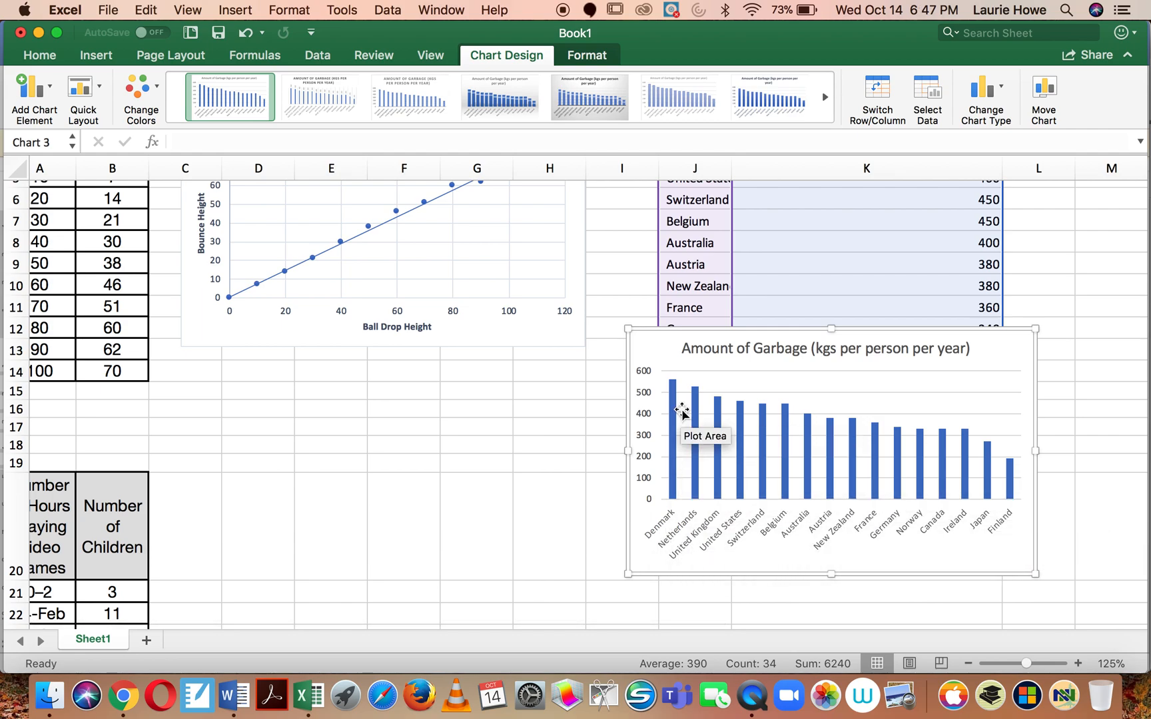
{"action": "mouse_move", "coordinate": [781, 438]}
{"action": "mouse_move", "coordinate": [897, 481]}
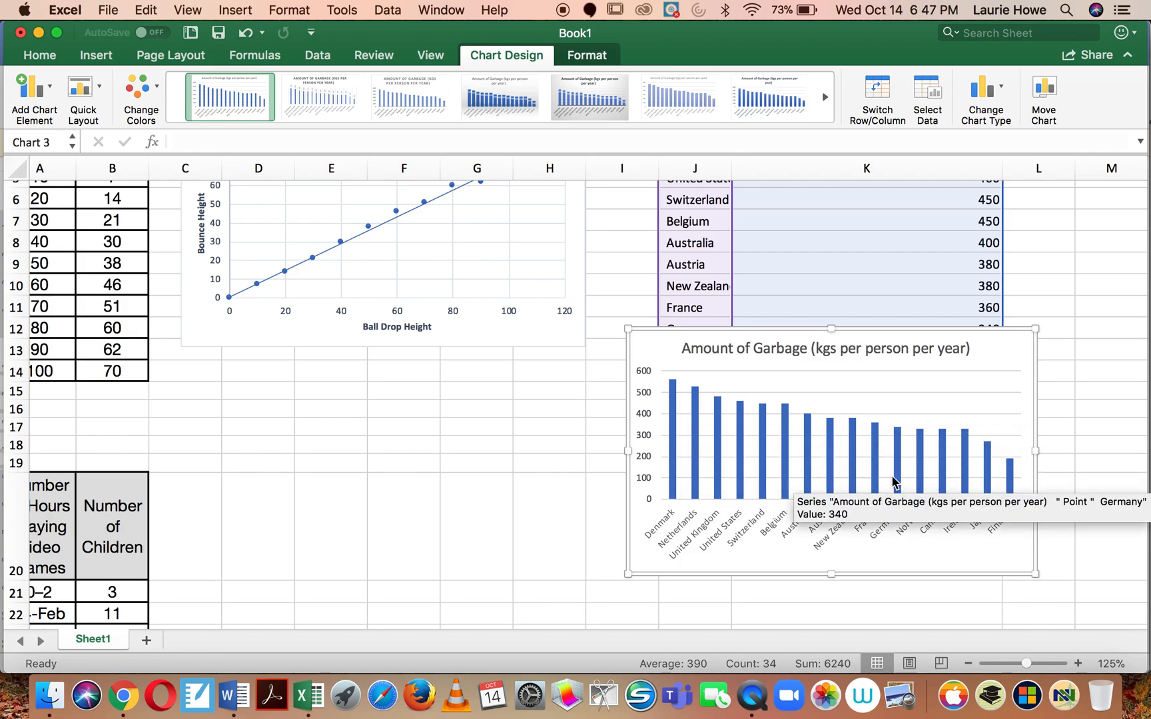
{"action": "scroll", "coordinate": [891, 474], "scroll_direction": "up", "scroll_amount": 5}
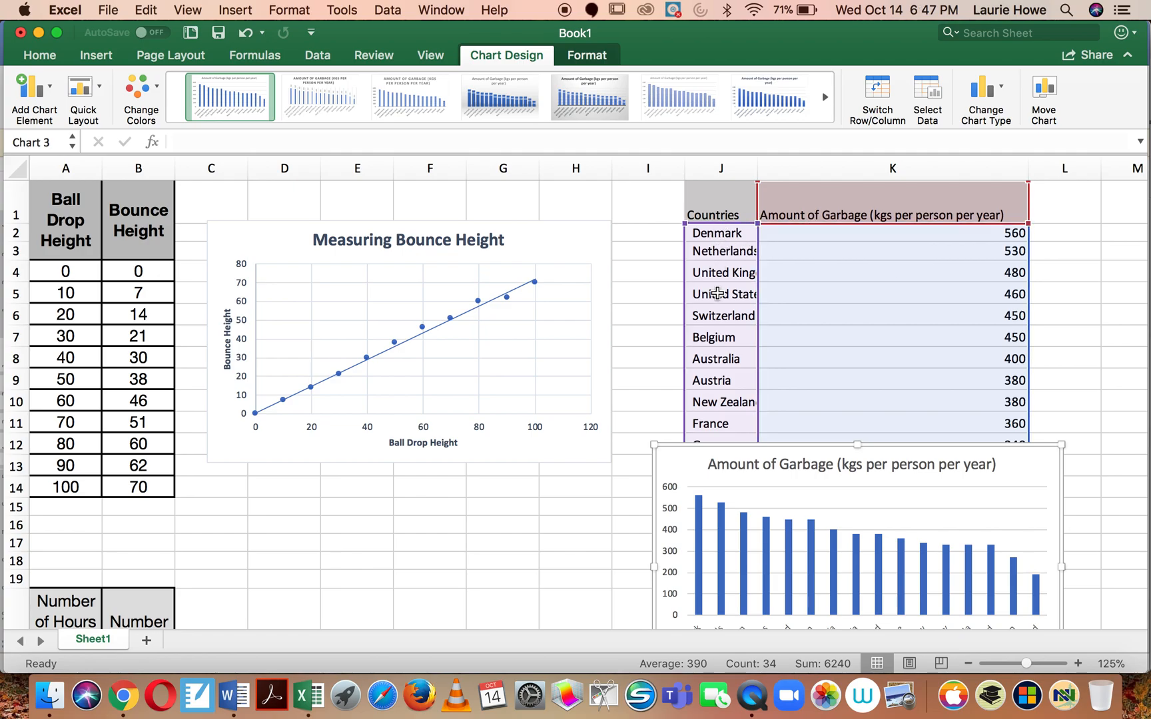
Step: Add a primary vertical axis title to the garbage column chart
{"action": "scroll", "coordinate": [717, 404], "scroll_direction": "down", "scroll_amount": 5}
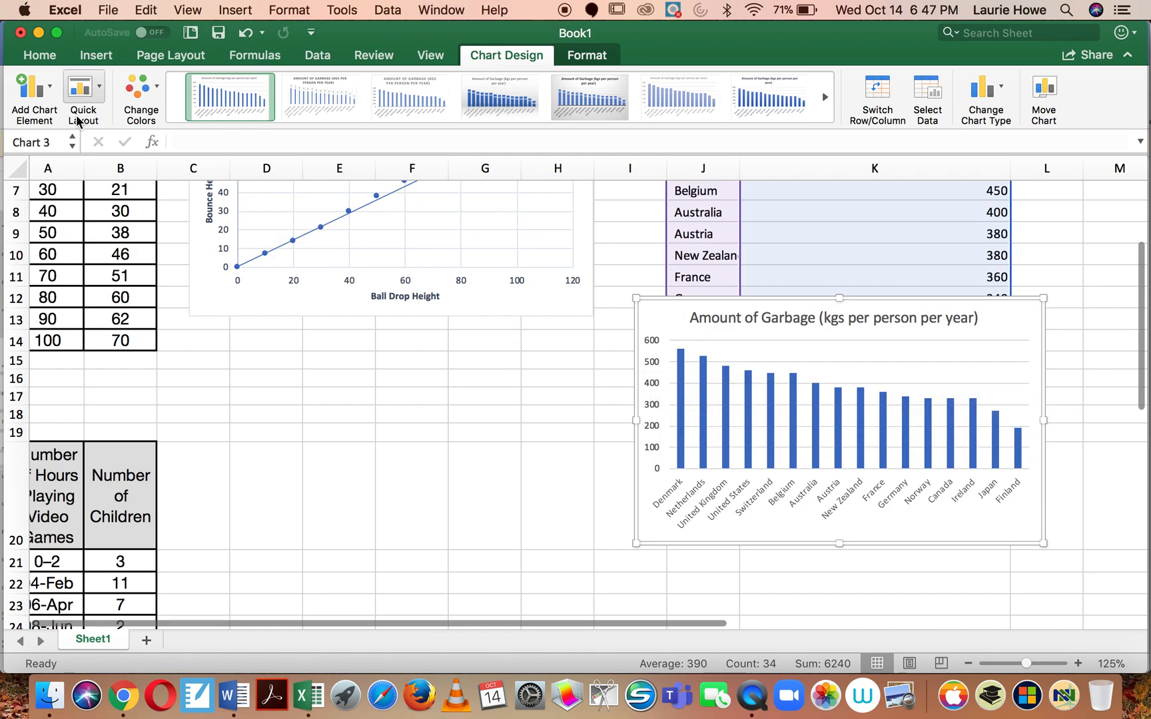
{"action": "left_click", "coordinate": [38, 103]}
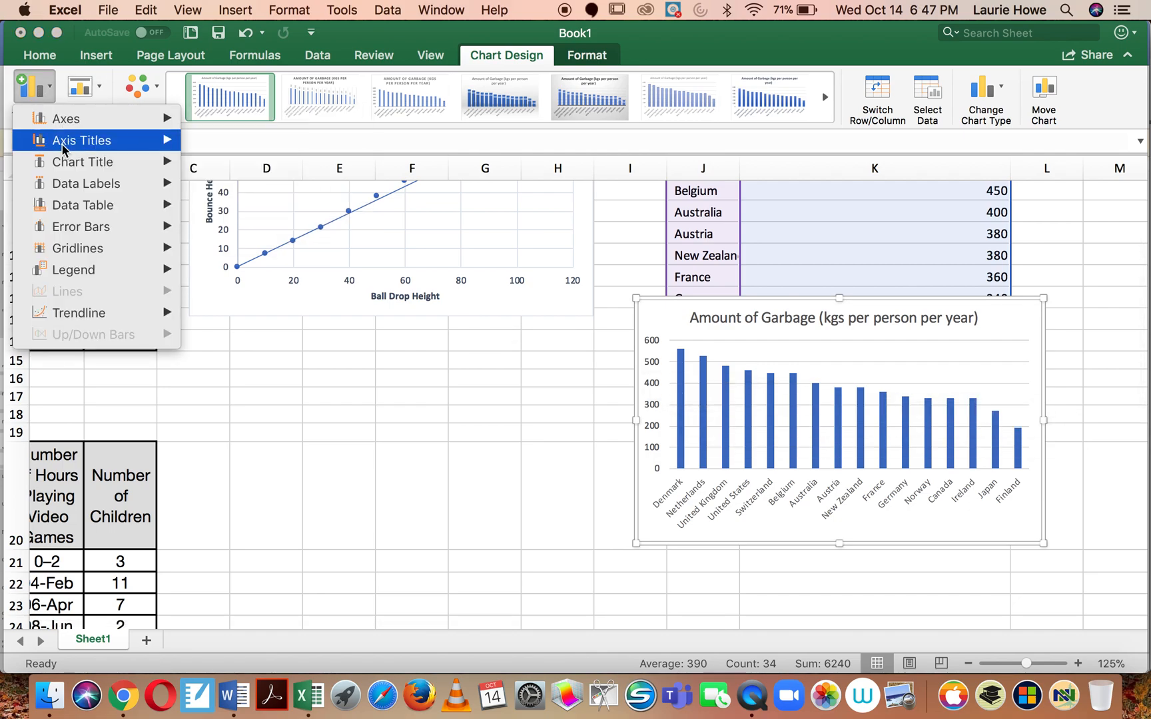
{"action": "mouse_move", "coordinate": [74, 141]}
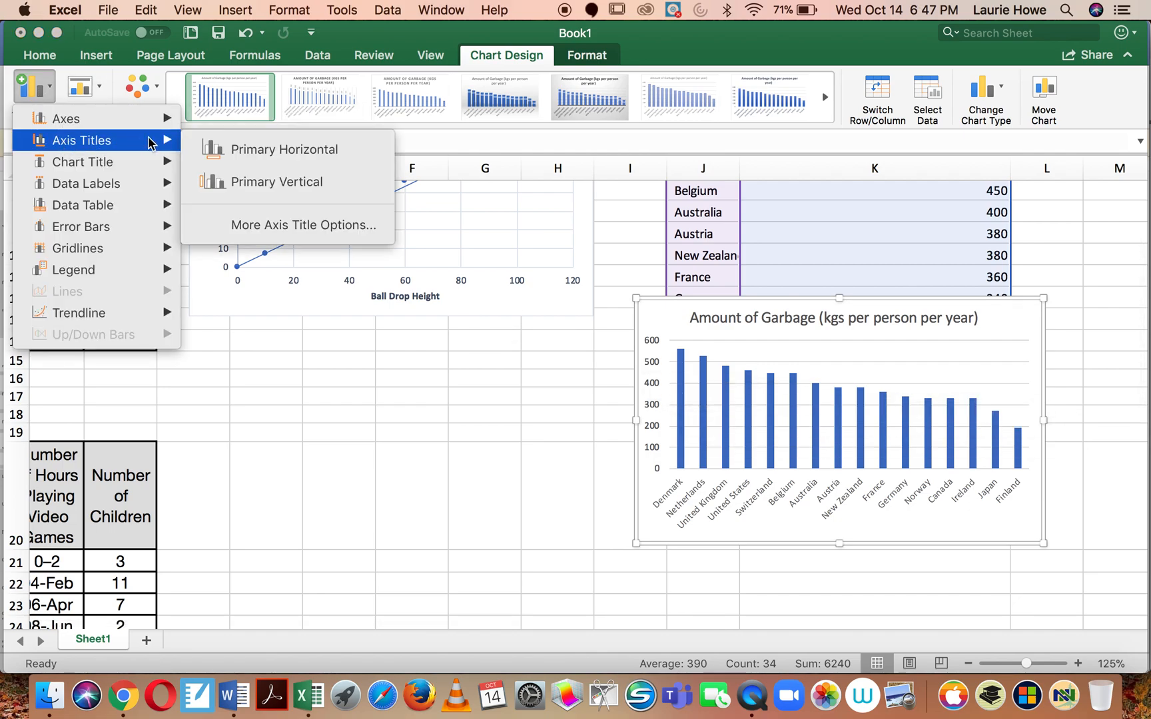
{"action": "left_click", "coordinate": [237, 183]}
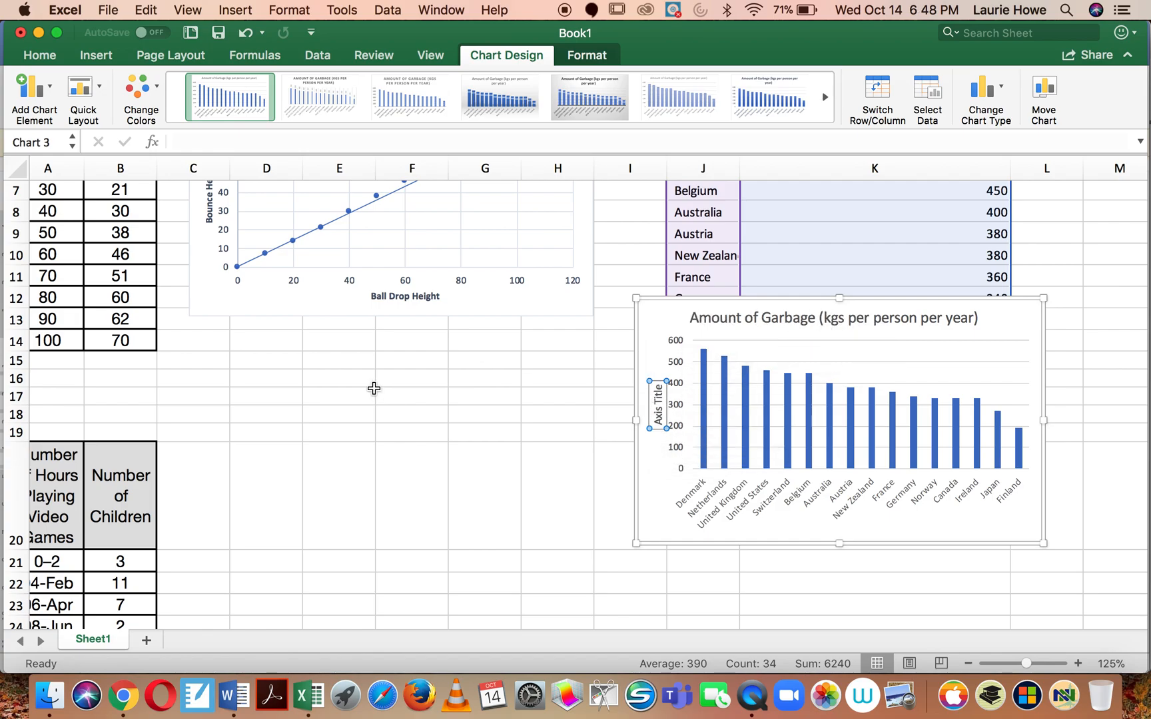
Step: Enter 10-12 in cell A26, directly below the last video game hours range
{"action": "scroll", "coordinate": [375, 387], "scroll_direction": "down", "scroll_amount": 3}
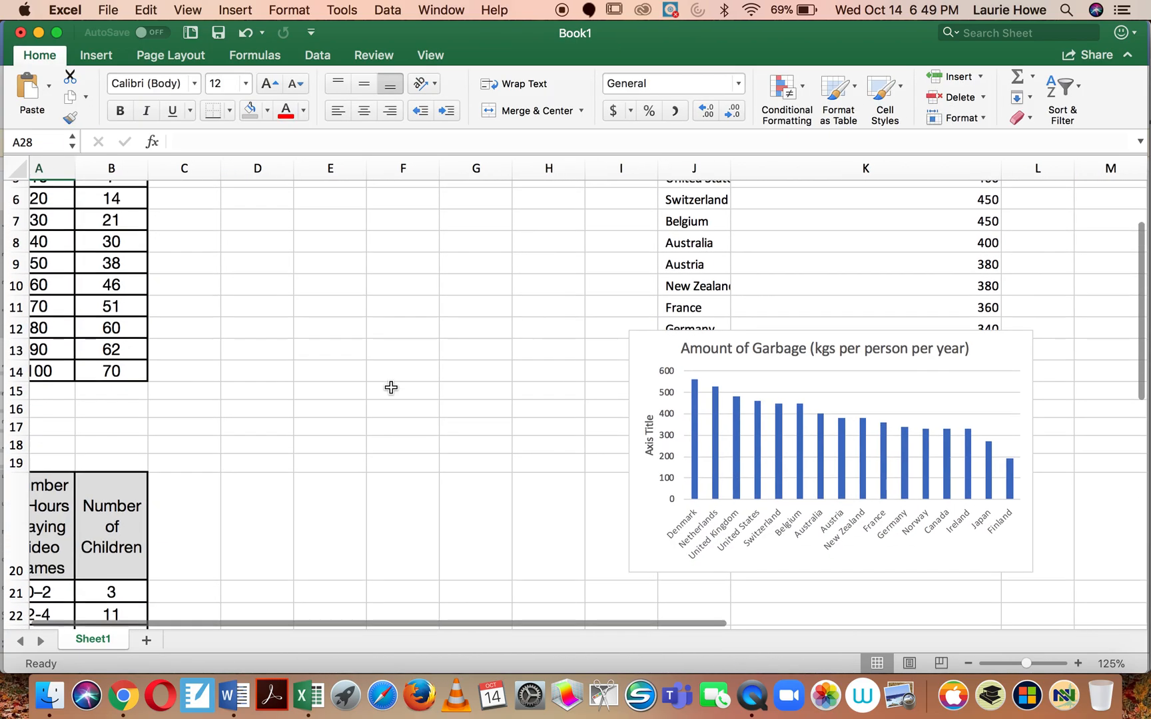
{"action": "scroll", "coordinate": [391, 388], "scroll_direction": "down", "scroll_amount": 5}
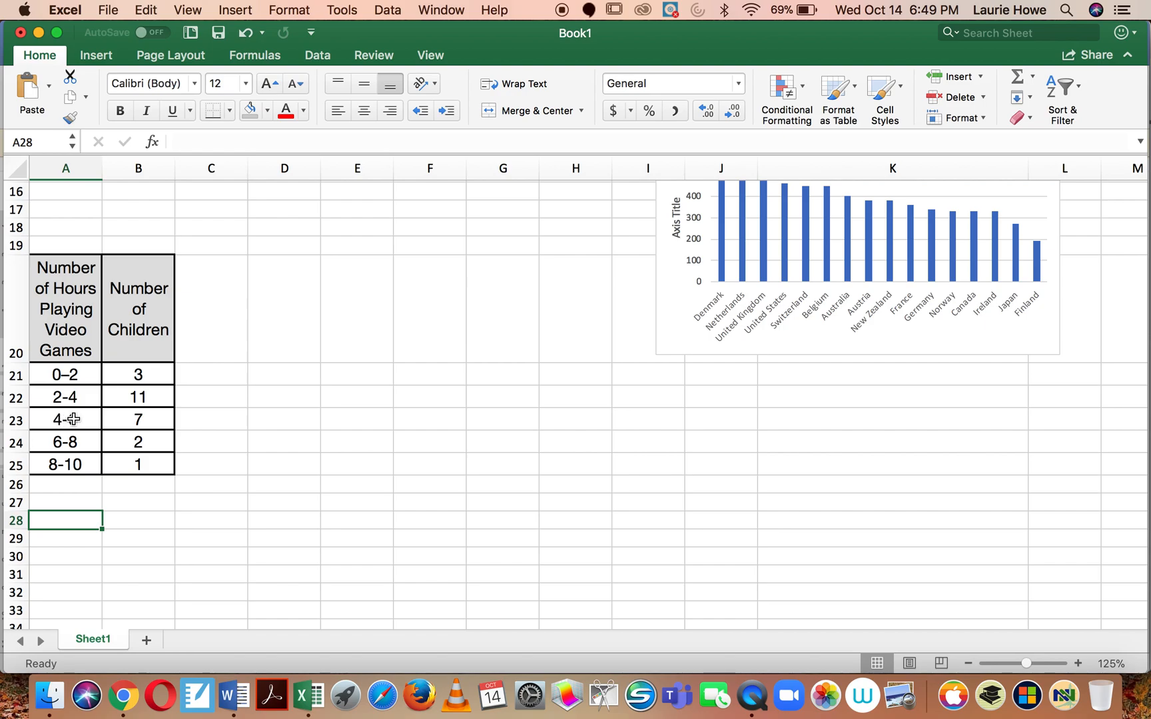
{"action": "left_click", "coordinate": [73, 502]}
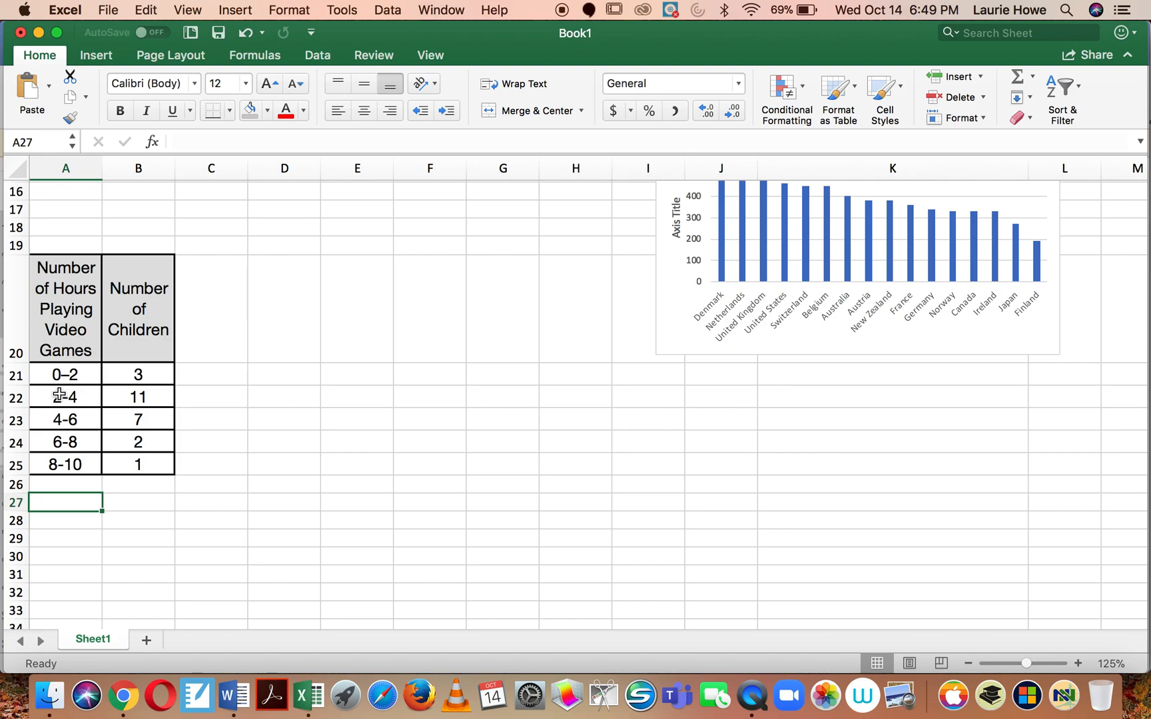
{"action": "left_click", "coordinate": [68, 487]}
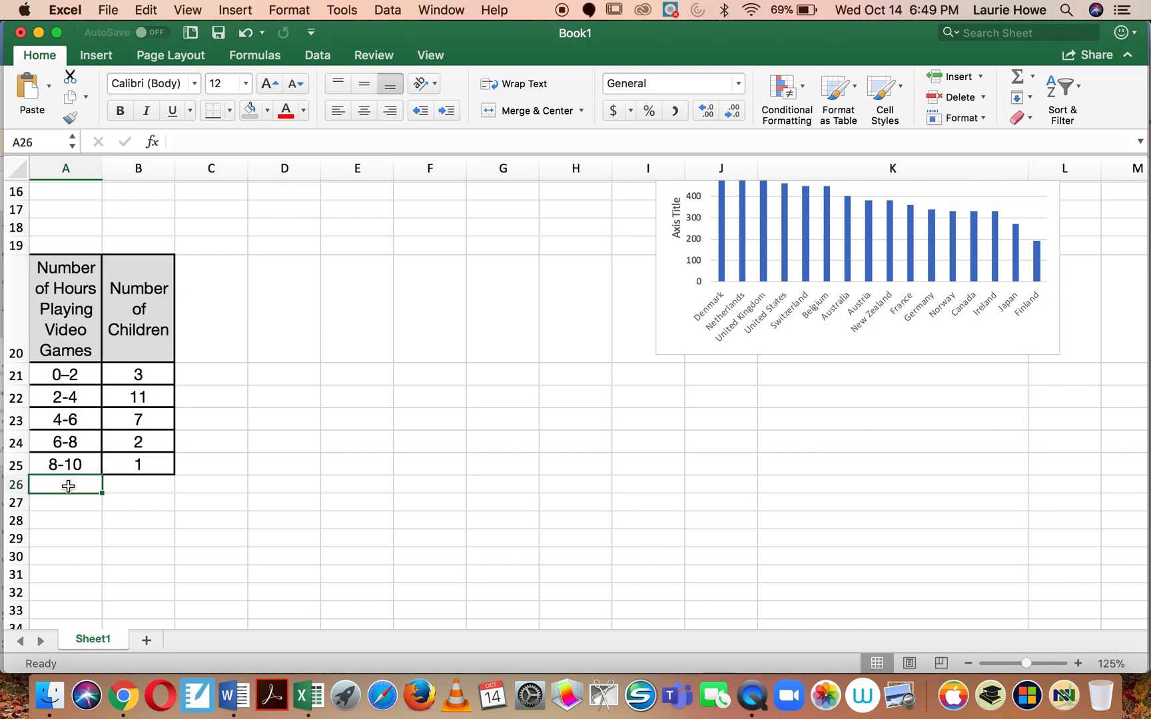
{"action": "type", "text": "10-12"}
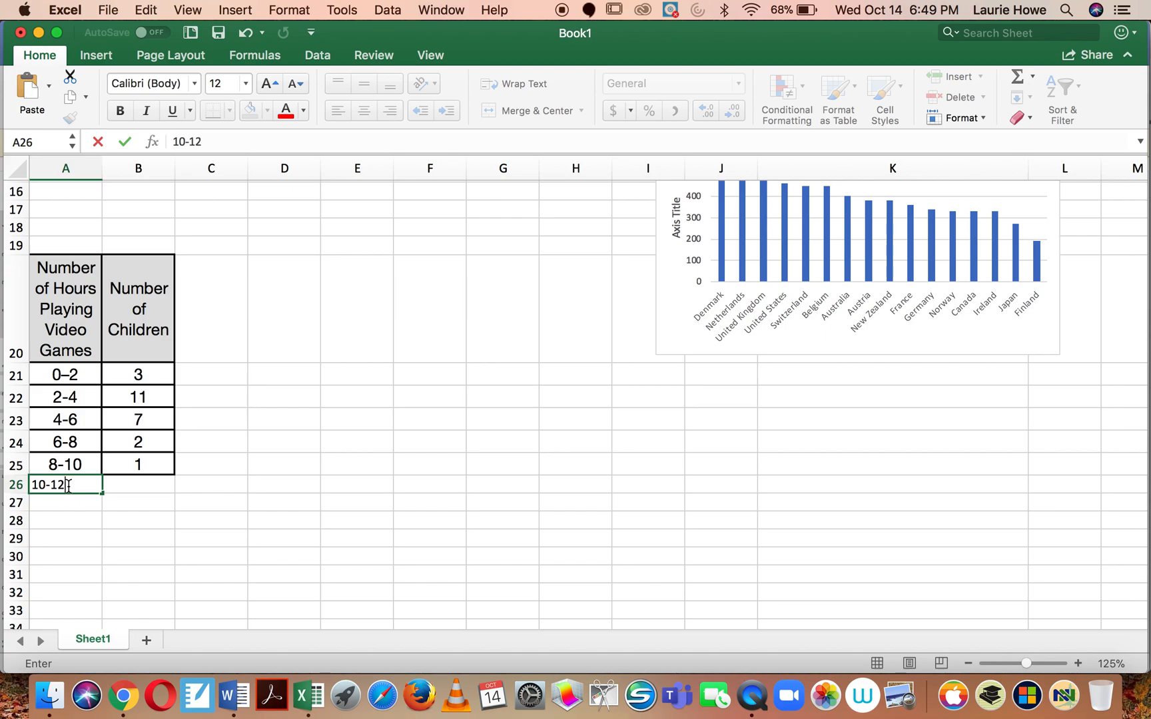
{"action": "key", "text": "Return"}
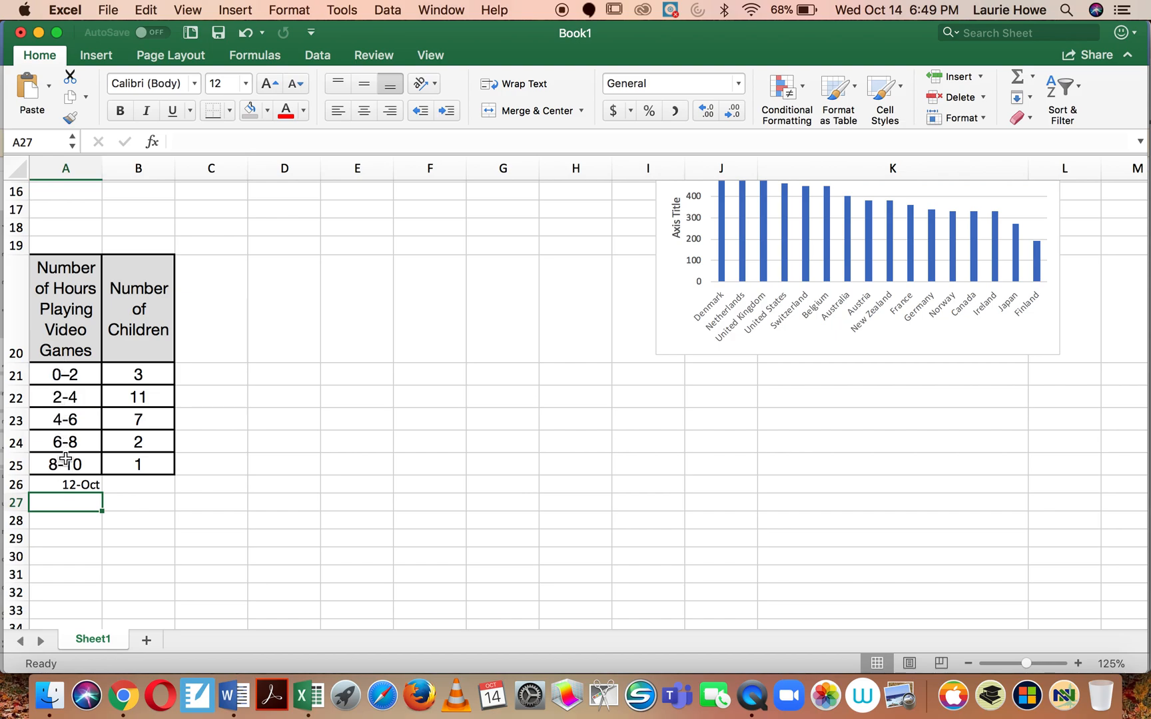
Step: Re-enter 10-12 in cell A26 as text with a leading apostrophe, using the entries in A22 and A25 as reference
{"action": "left_click", "coordinate": [65, 397]}
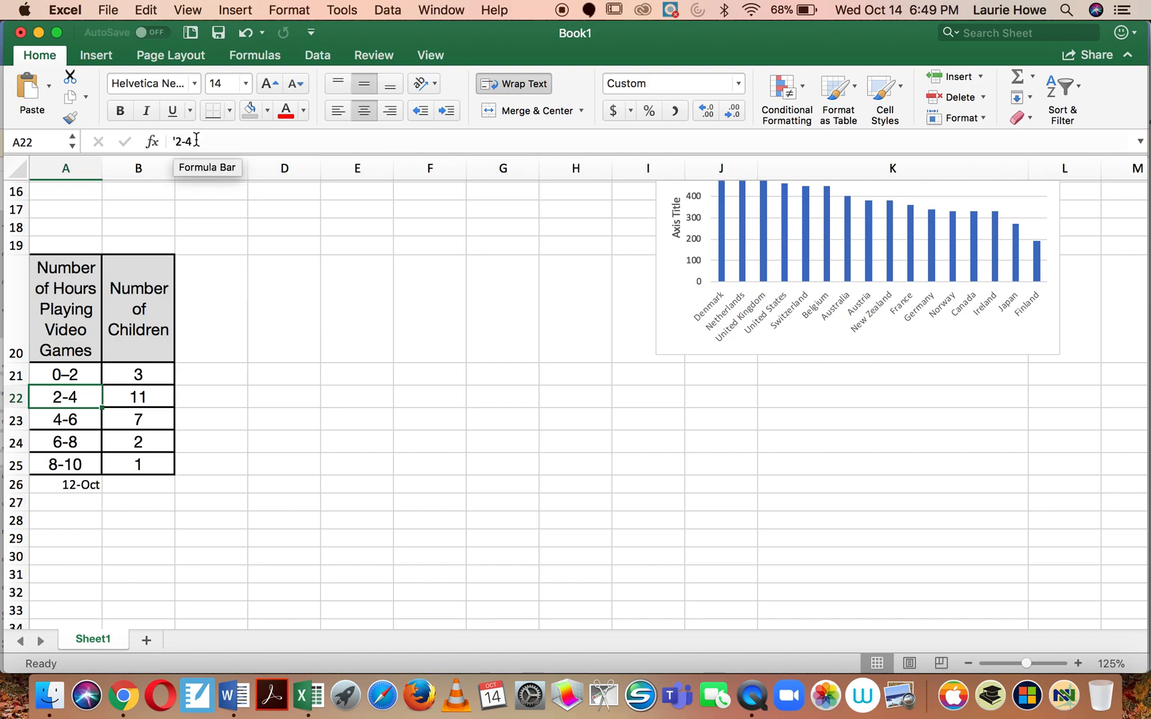
{"action": "left_click", "coordinate": [73, 486]}
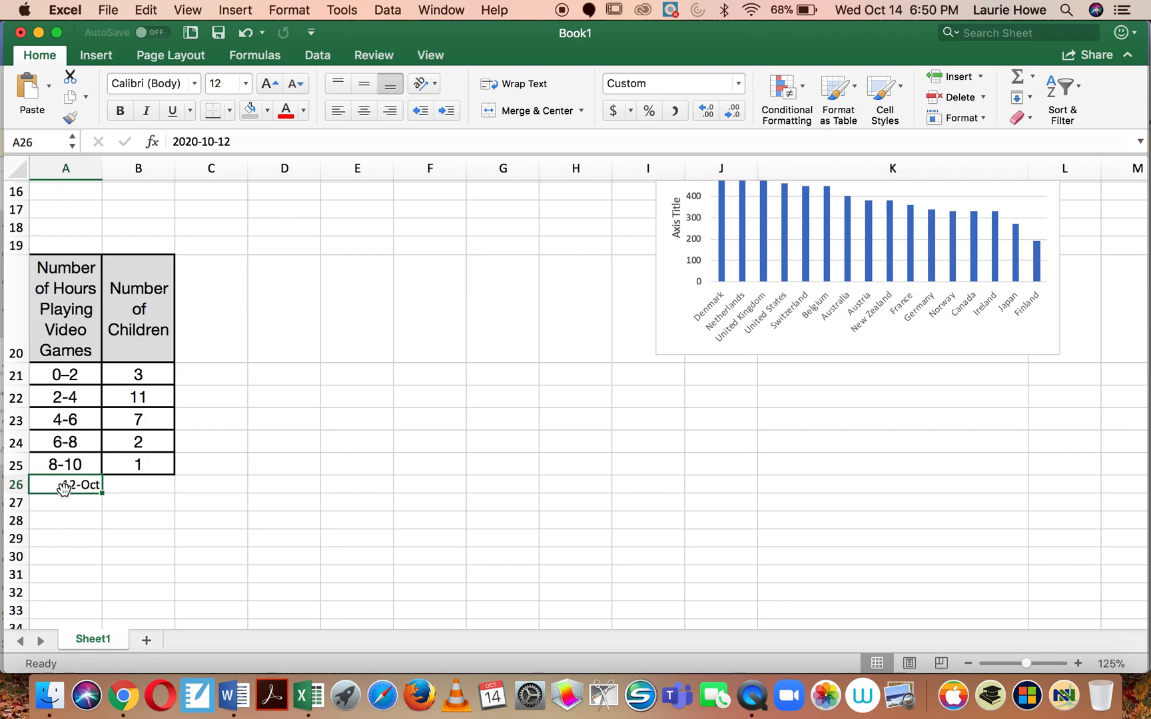
{"action": "type", "text": "'"}
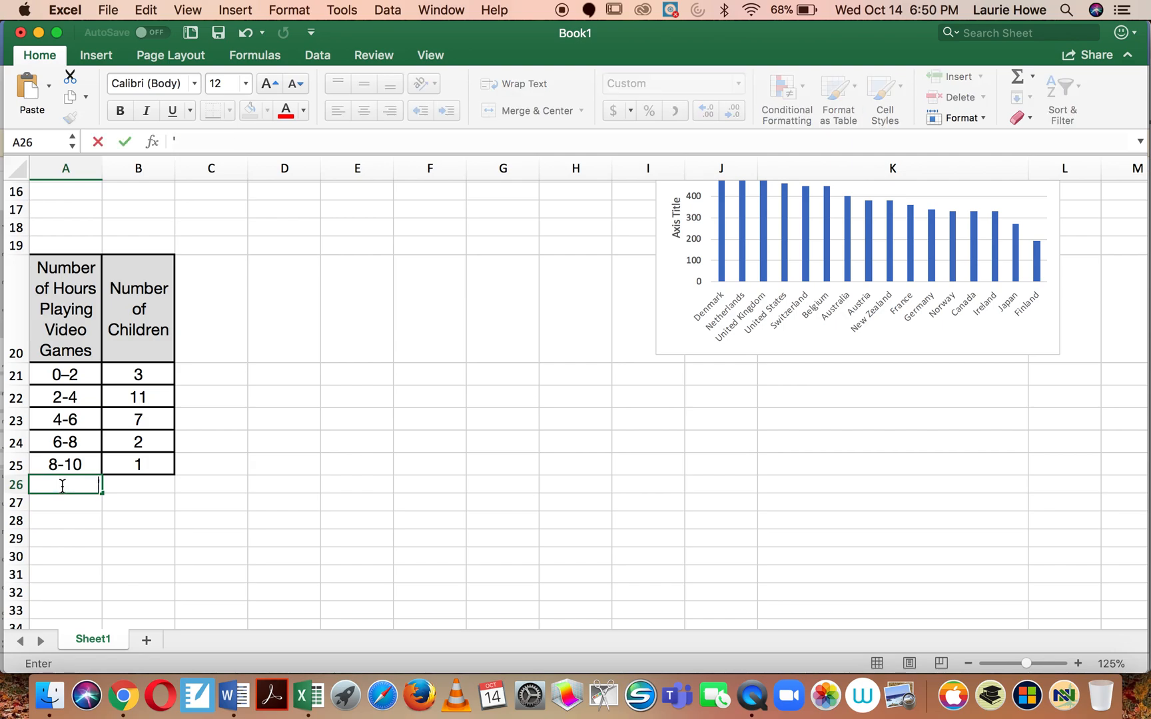
{"action": "type", "text": "10-12"}
{"action": "left_click", "coordinate": [54, 510]}
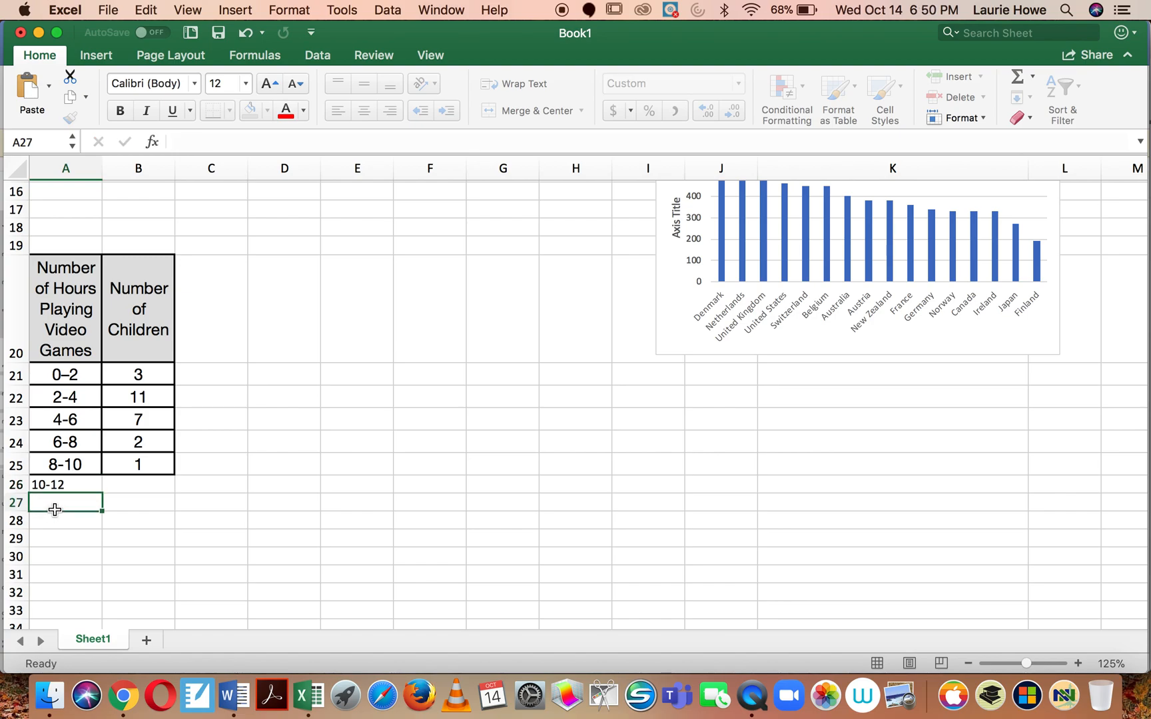
{"action": "left_click", "coordinate": [49, 466]}
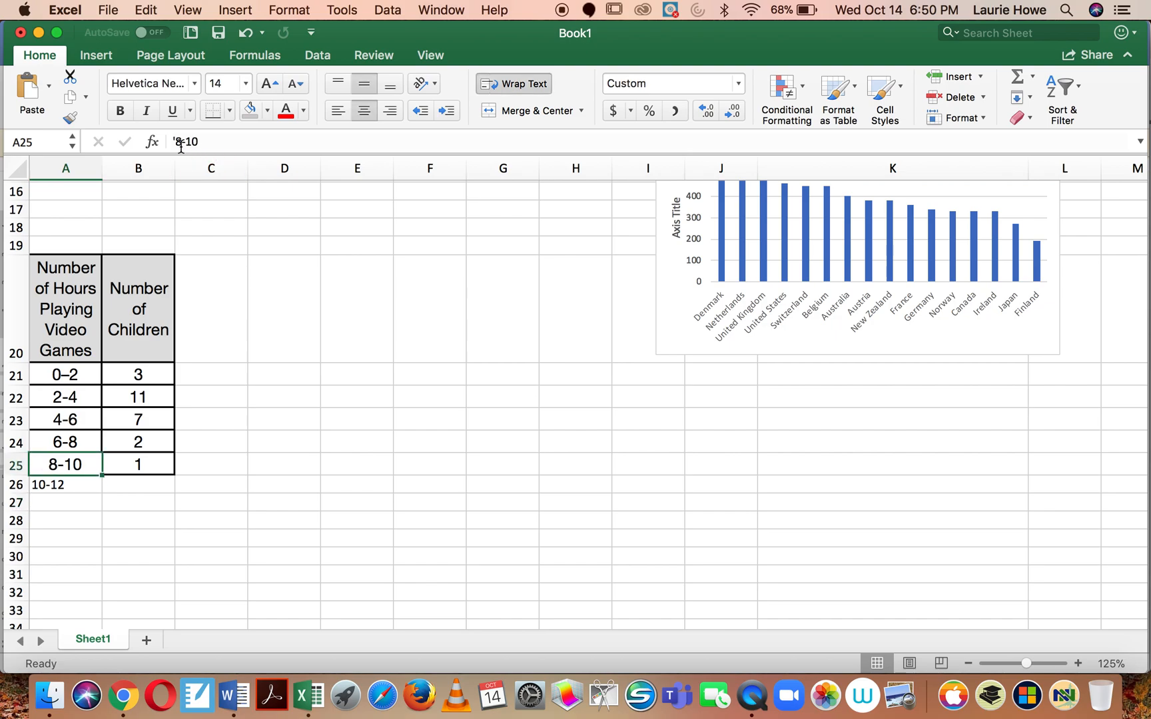
Step: Enter 10-12 in cell A26 again without the apostrophe, and clear the cell
{"action": "left_click", "coordinate": [53, 488]}
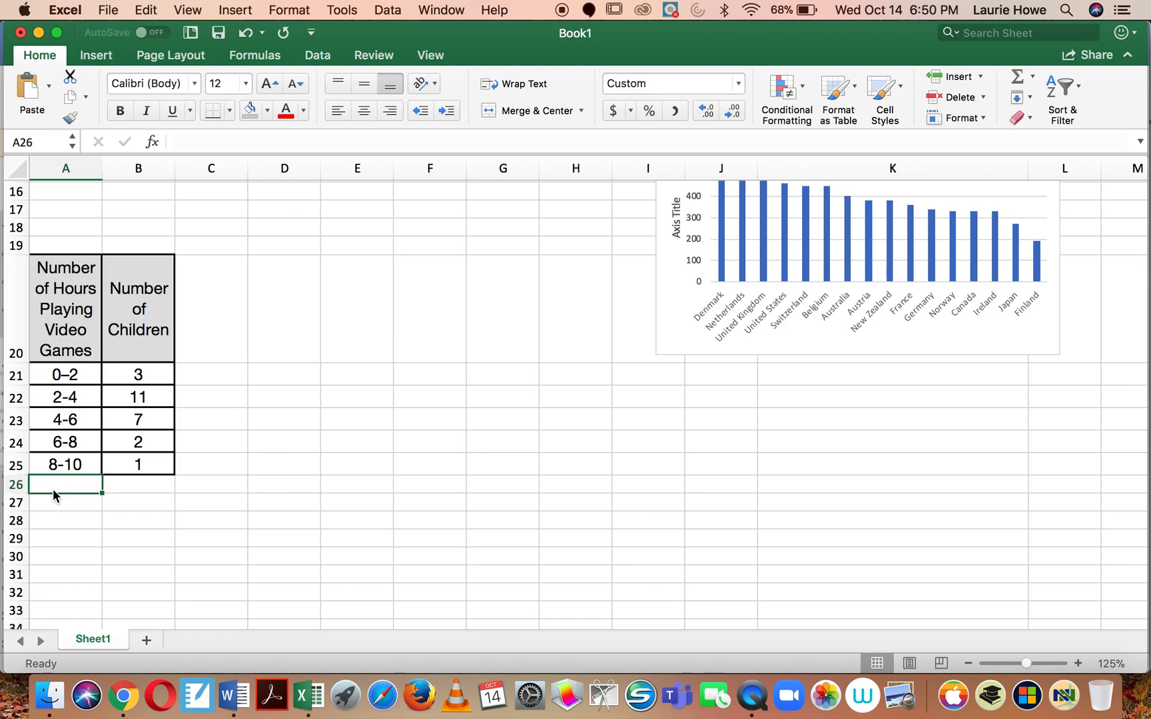
{"action": "type", "text": "10-12"}
{"action": "key", "text": "Return"}
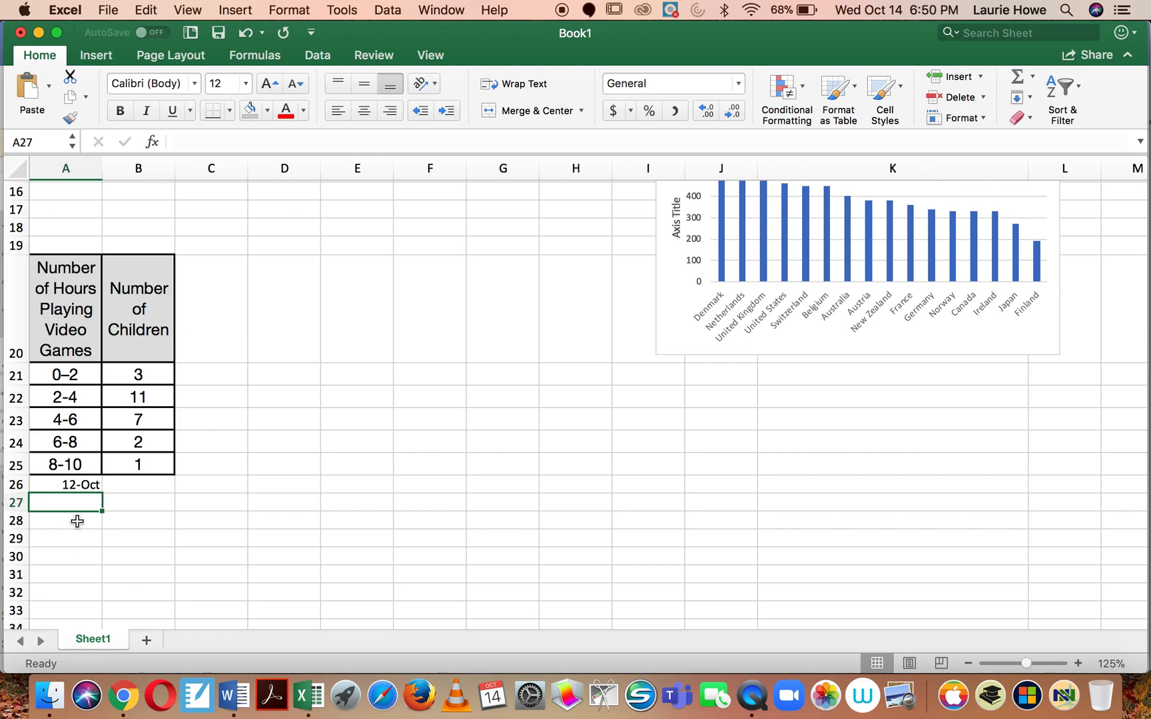
{"action": "left_click", "coordinate": [76, 486]}
{"action": "key", "text": "BackSpace"}
{"action": "left_click", "coordinate": [232, 353]}
Step: Try a histogram chart made from the video game hours table in A20:B25, and delete it
{"action": "left_click", "coordinate": [73, 304]}
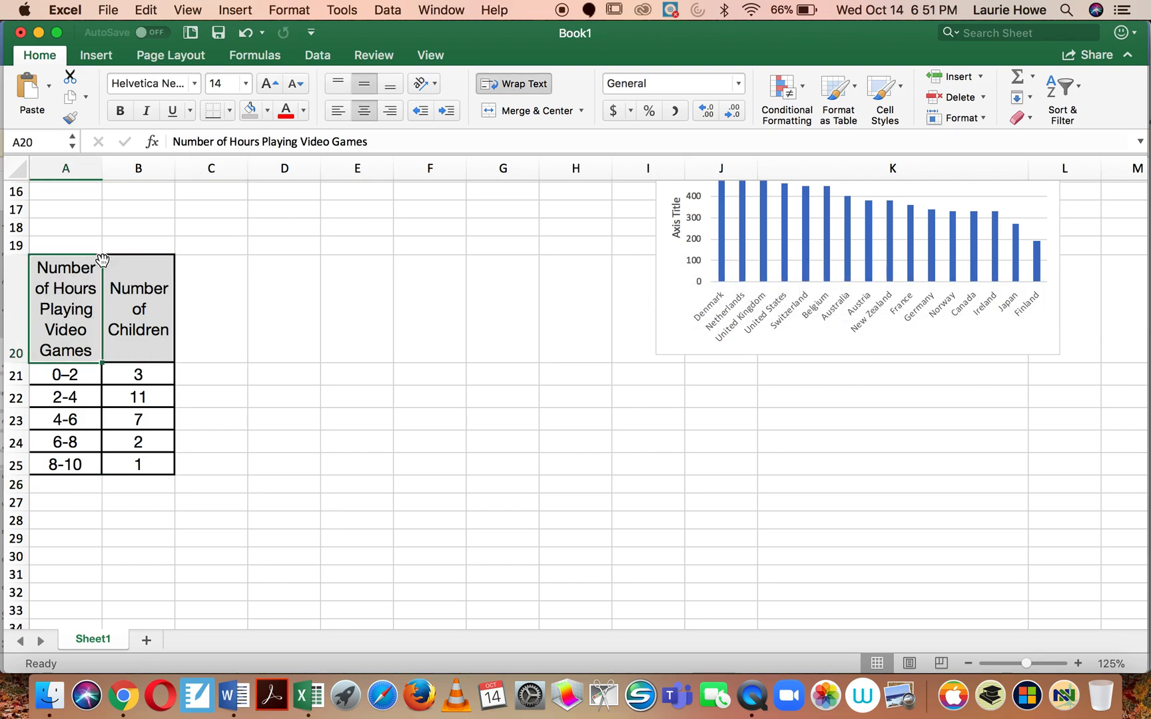
{"action": "mouse_move", "coordinate": [71, 281]}
{"action": "left_mouse_down"}
{"action": "mouse_move", "coordinate": [133, 377]}
{"action": "mouse_move", "coordinate": [129, 471]}
{"action": "left_mouse_up"}
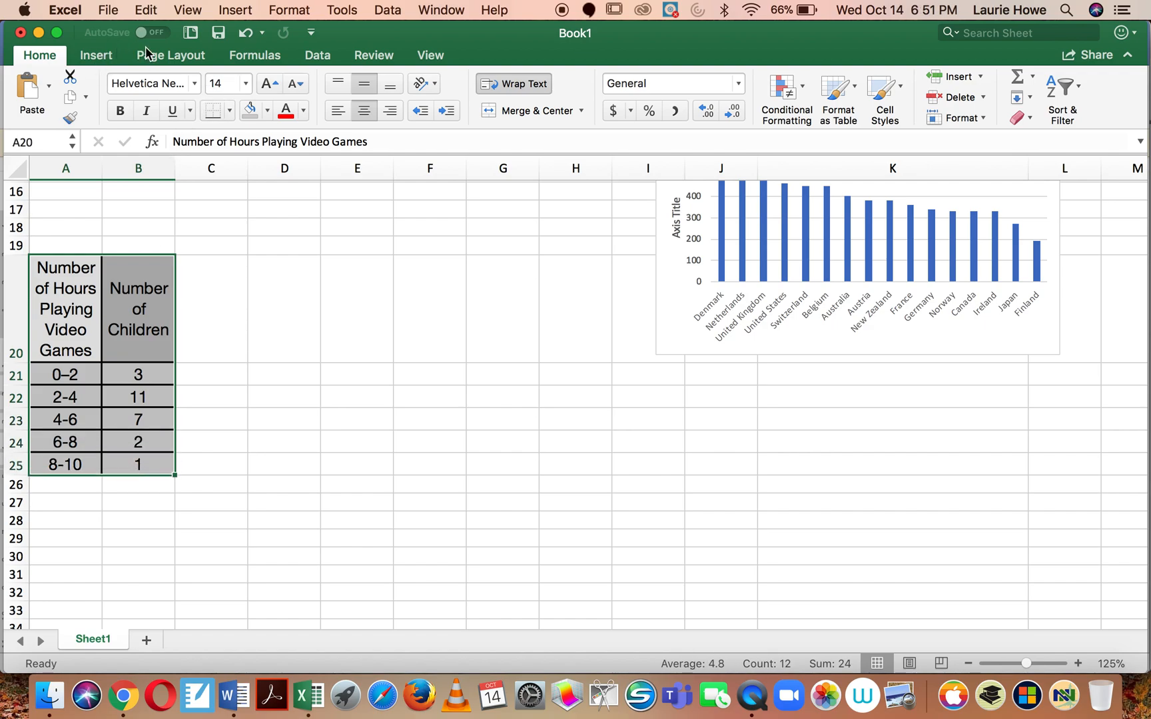
{"action": "left_click", "coordinate": [96, 54]}
{"action": "left_click", "coordinate": [526, 98]}
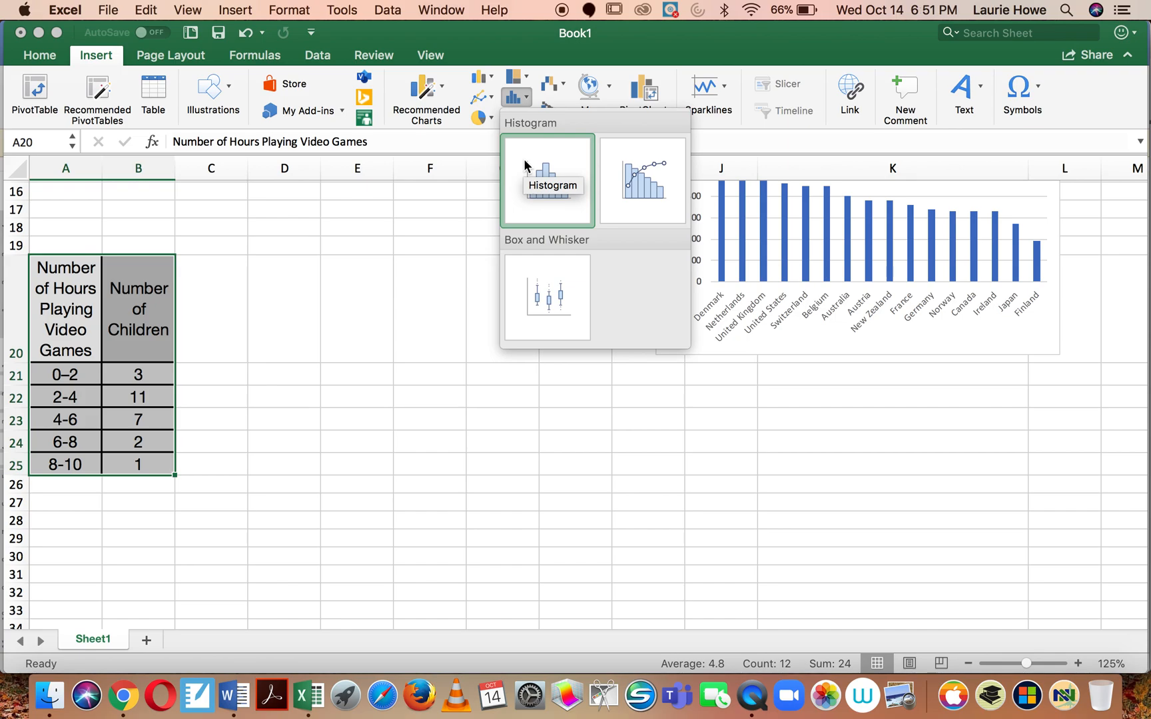
{"action": "left_click", "coordinate": [541, 215]}
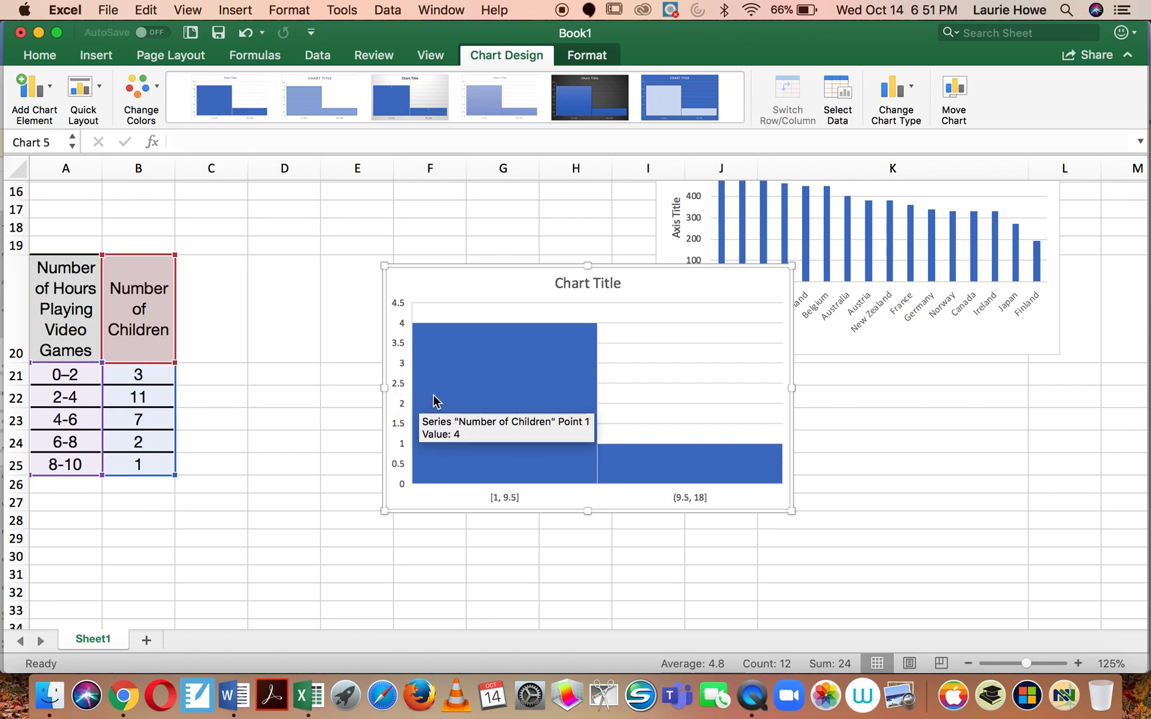
{"action": "left_click", "coordinate": [436, 282]}
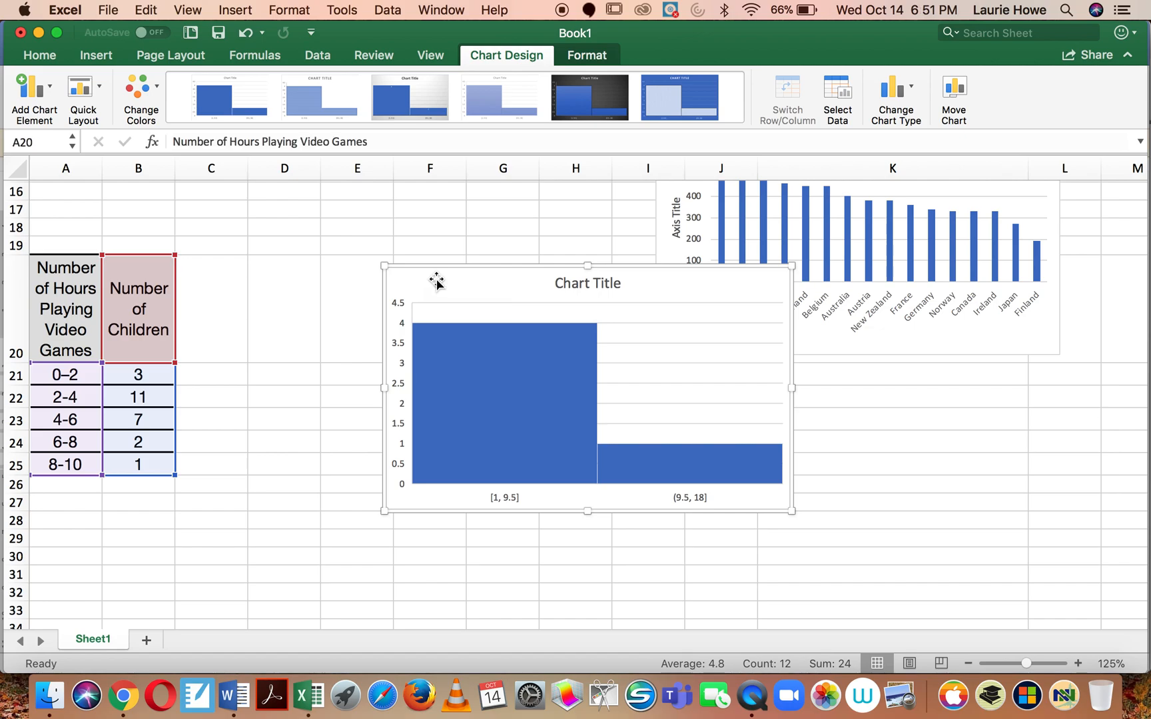
{"action": "key", "text": "Delete"}
Step: Insert a clustered column chart from the video game hours table in A20:B25 and place it beside the table
{"action": "left_click", "coordinate": [344, 293]}
{"action": "left_click", "coordinate": [72, 303]}
{"action": "left_click_drag", "start_coordinate": [72, 303], "coordinate": [162, 465]}
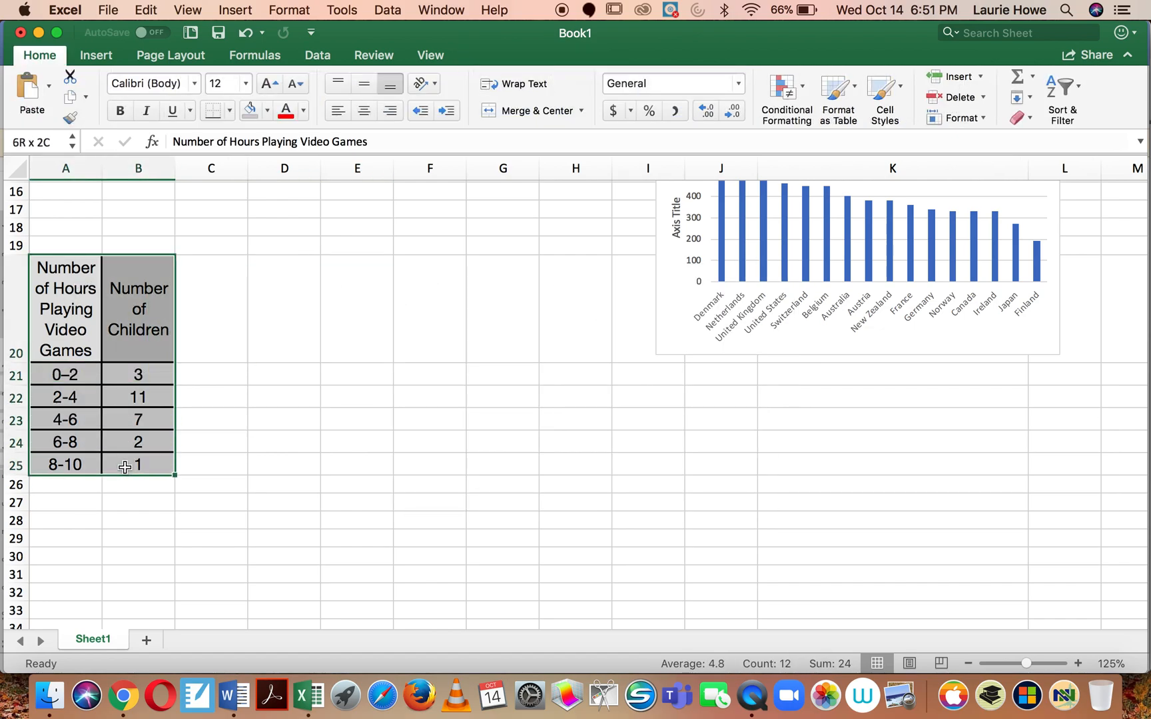
{"action": "left_click", "coordinate": [93, 55]}
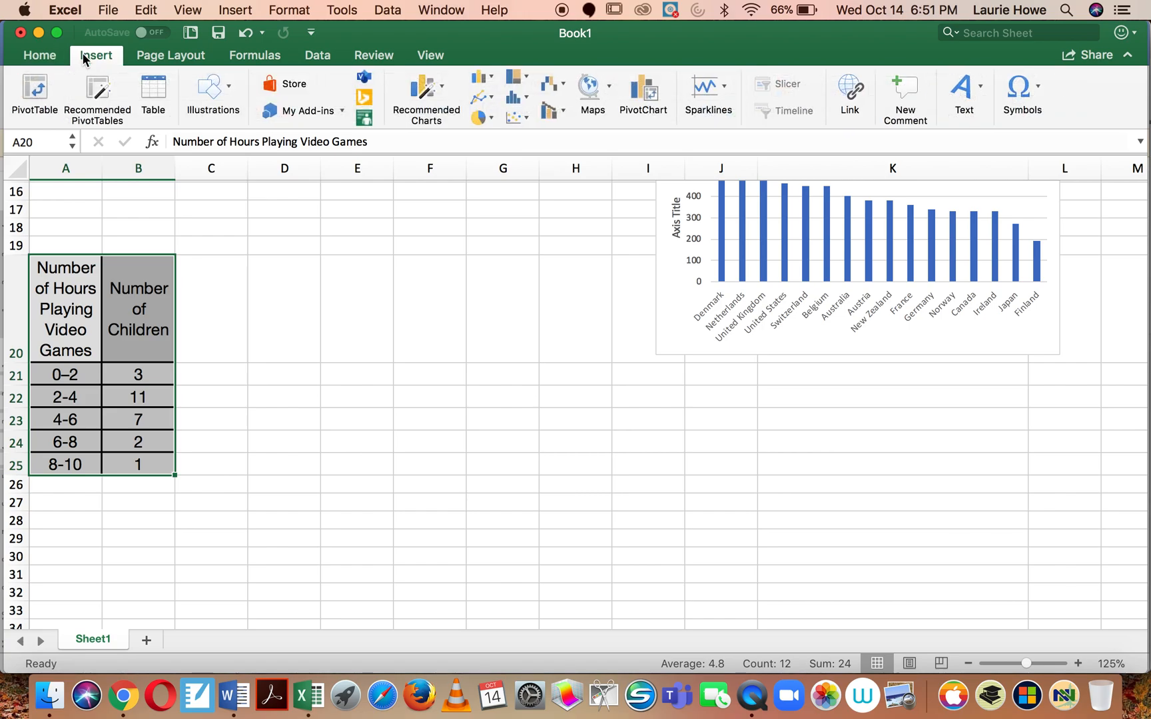
{"action": "left_click", "coordinate": [480, 76]}
{"action": "left_click", "coordinate": [496, 160]}
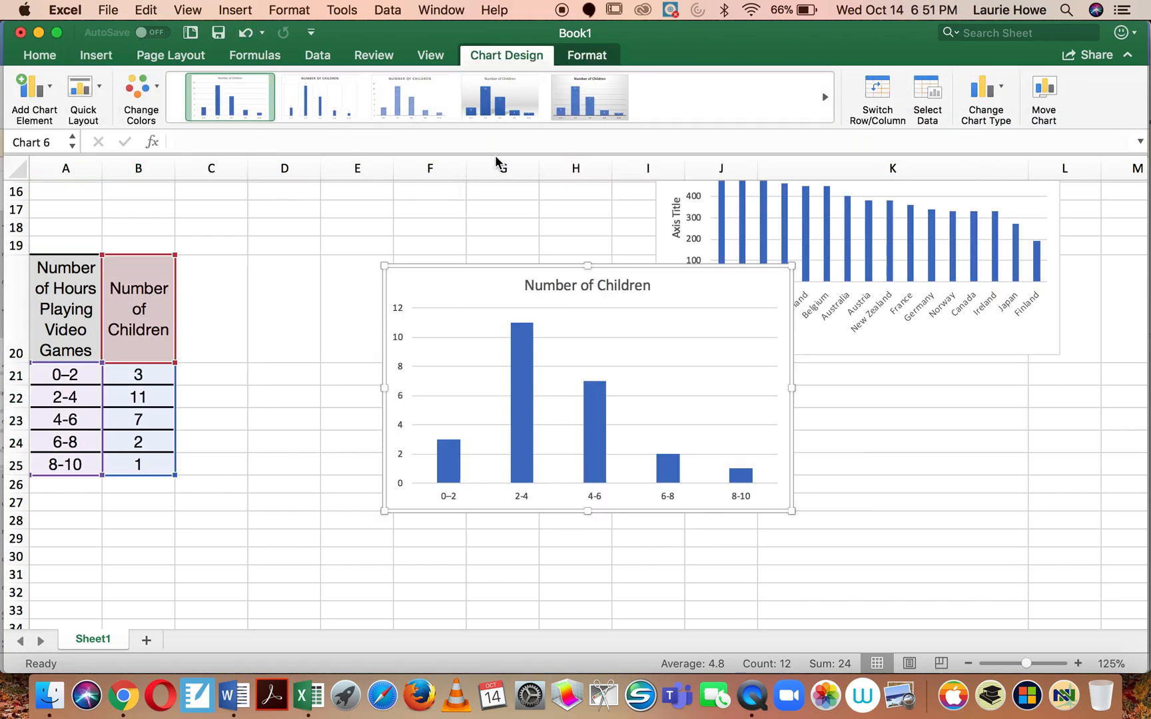
{"action": "left_click_drag", "start_coordinate": [463, 267], "coordinate": [305, 231]}
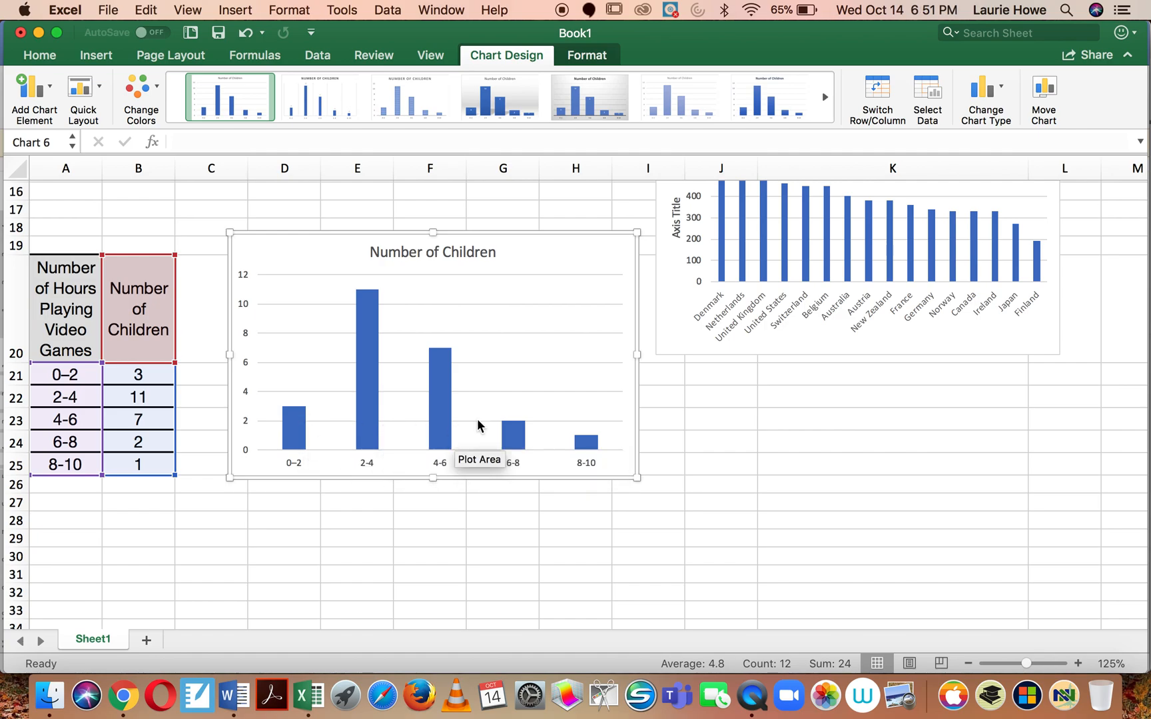
Step: Set the gap width of the Number of Children columns to 0%
{"action": "left_click", "coordinate": [301, 433]}
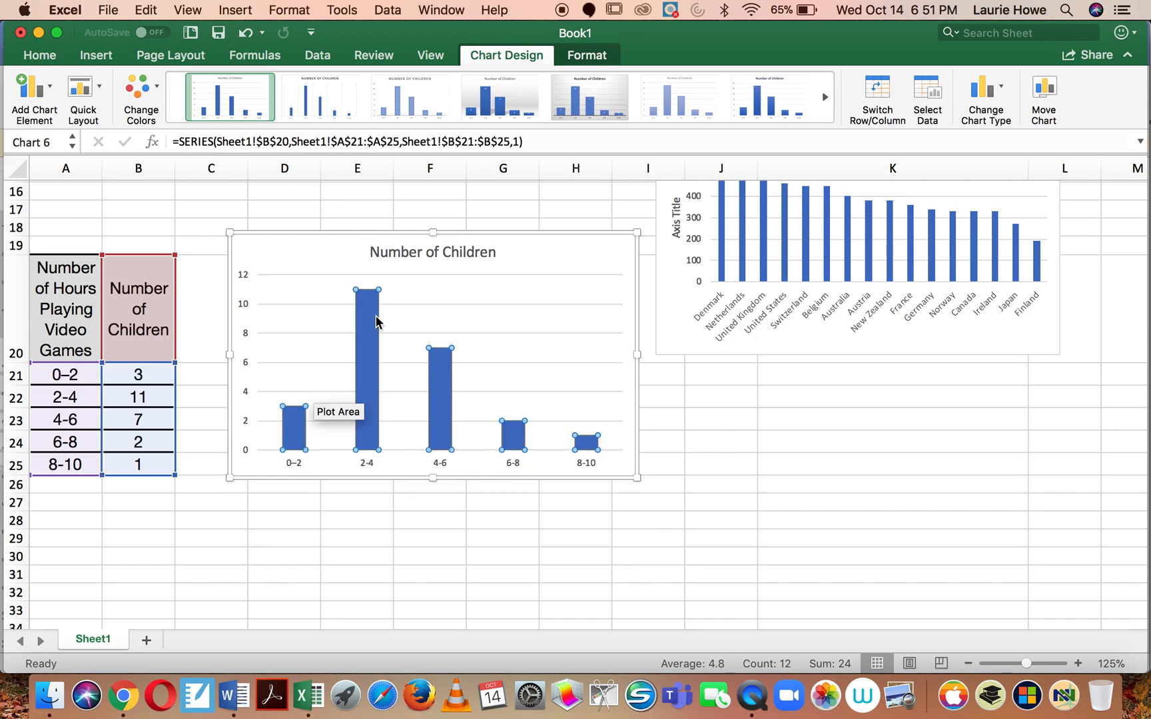
{"action": "right_click", "coordinate": [365, 389]}
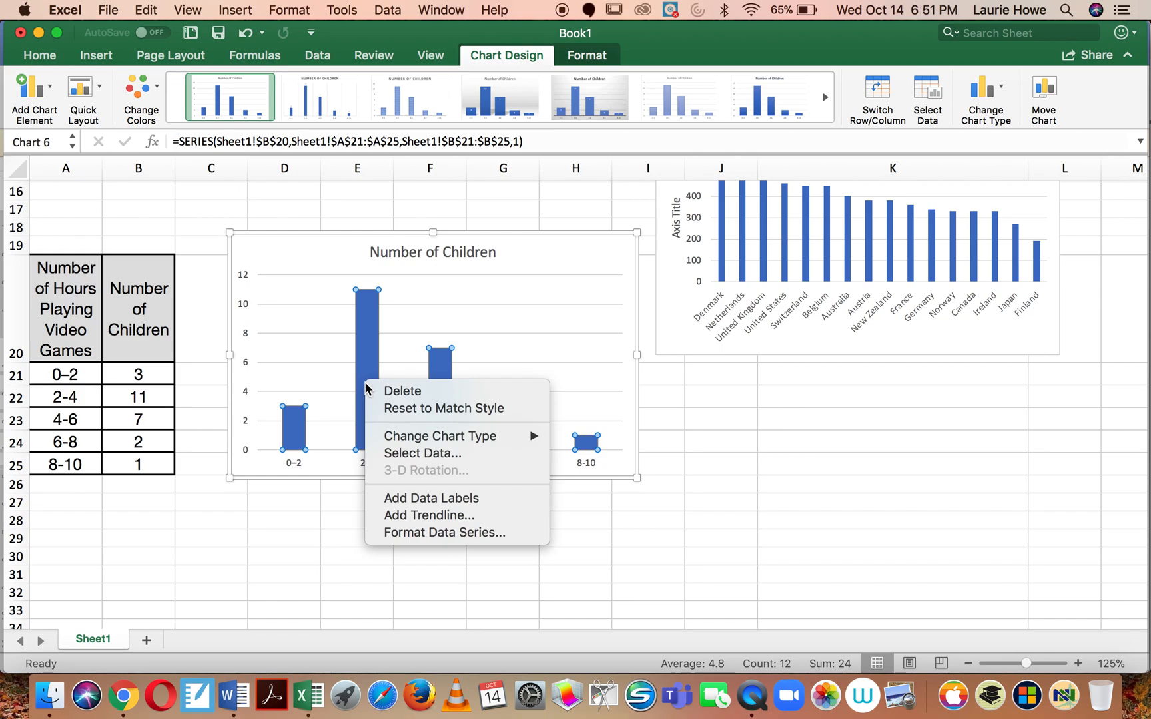
{"action": "left_click", "coordinate": [392, 533]}
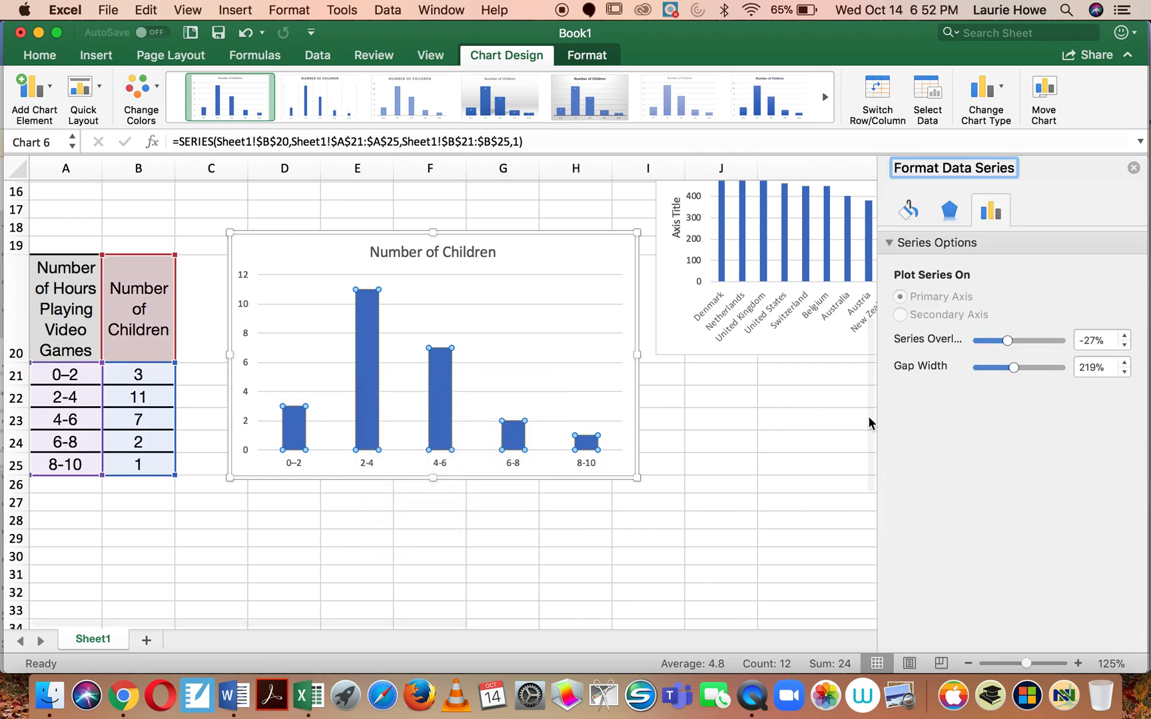
{"action": "left_click_drag", "start_coordinate": [1015, 368], "coordinate": [975, 371]}
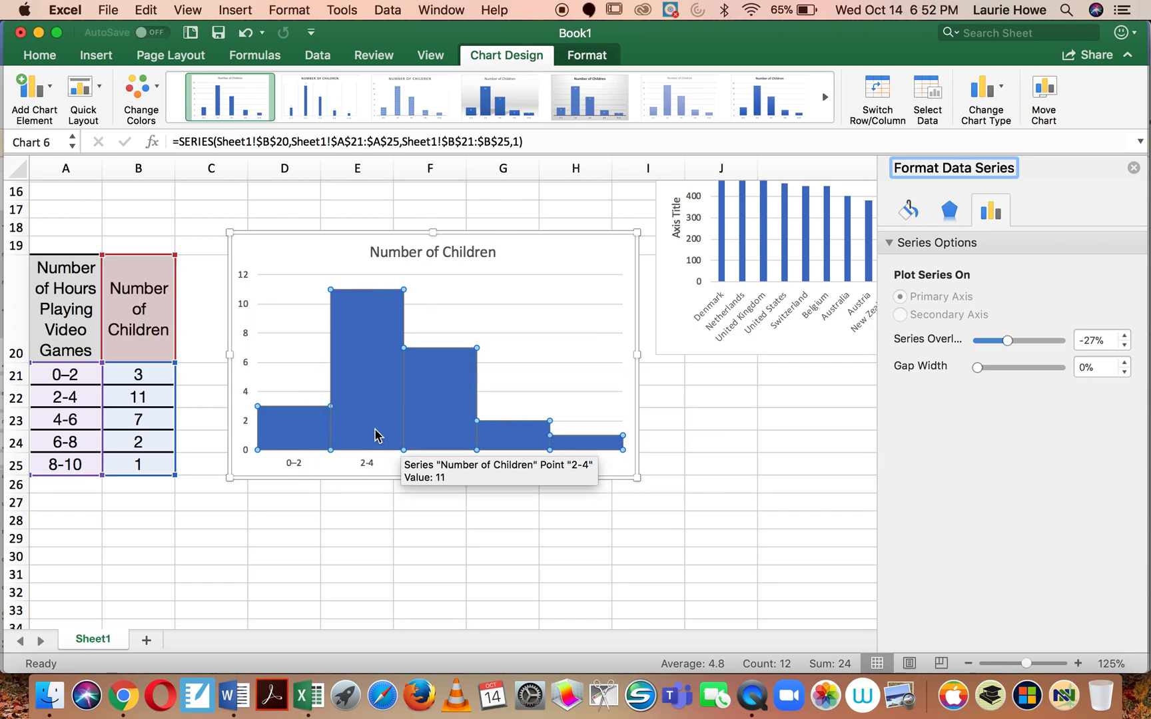
Step: Give the Number of Children columns a solid black border line
{"action": "left_click", "coordinate": [909, 212]}
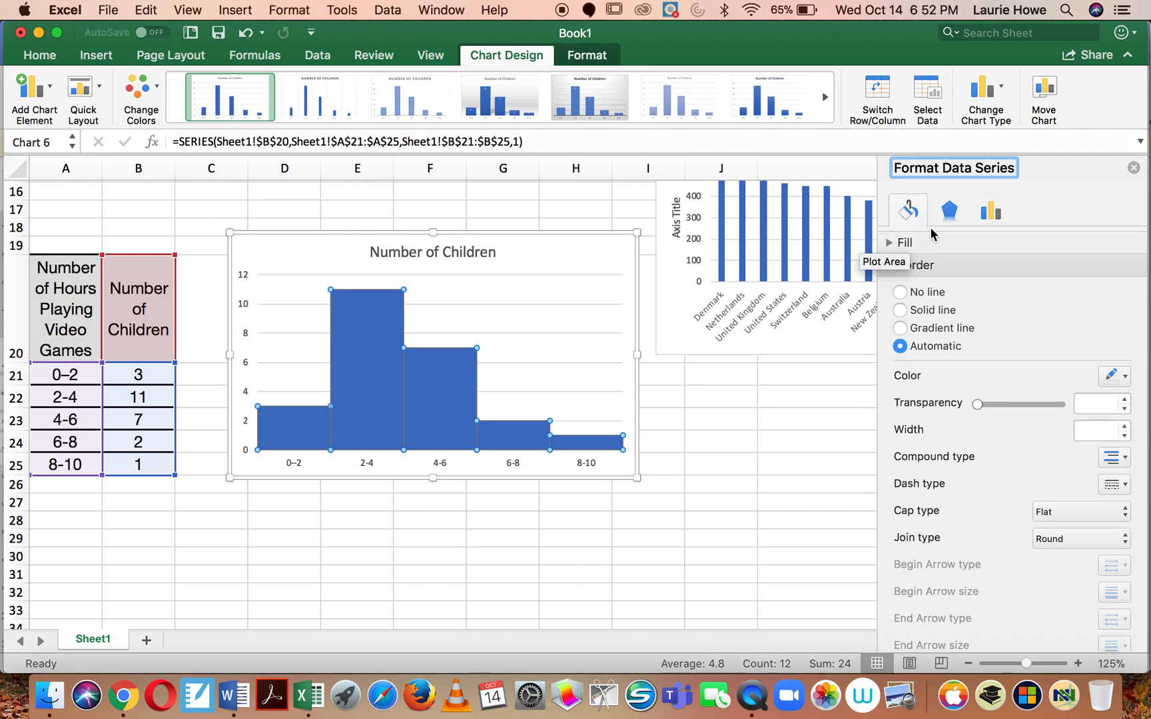
{"action": "left_click", "coordinate": [900, 310]}
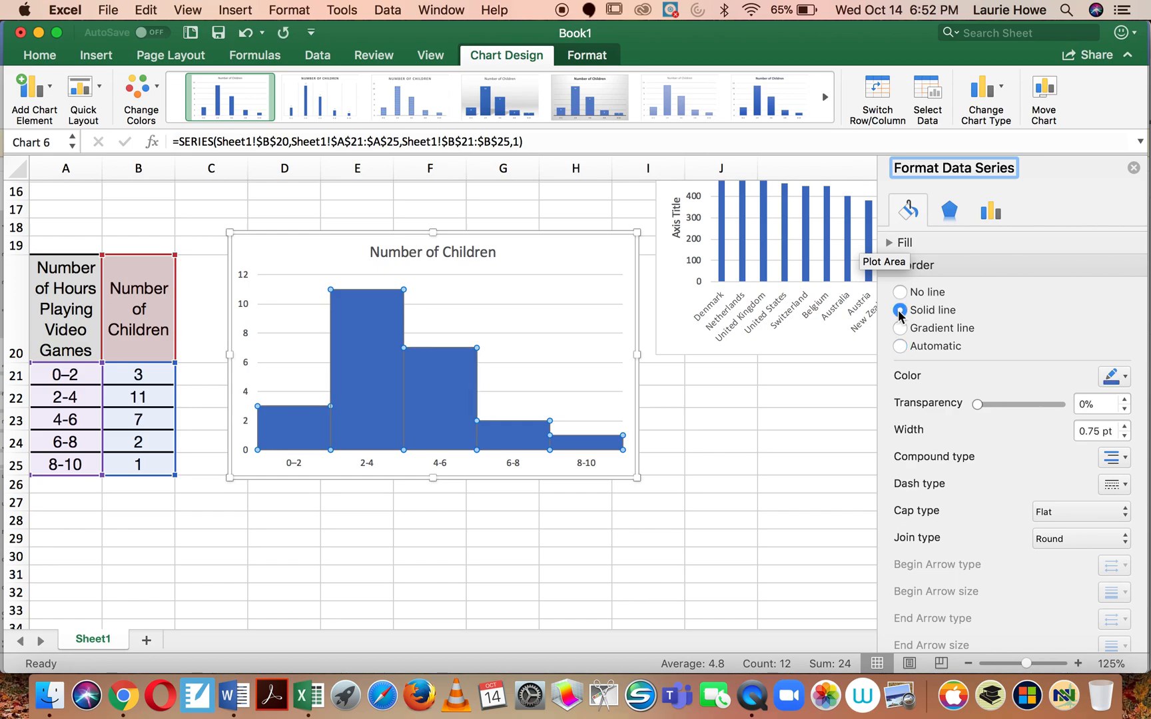
{"action": "left_click", "coordinate": [1126, 377]}
{"action": "left_click", "coordinate": [1005, 427]}
Step: Fill the Number of Children columns with the gold theme color and deselect the chart
{"action": "left_click", "coordinate": [916, 246]}
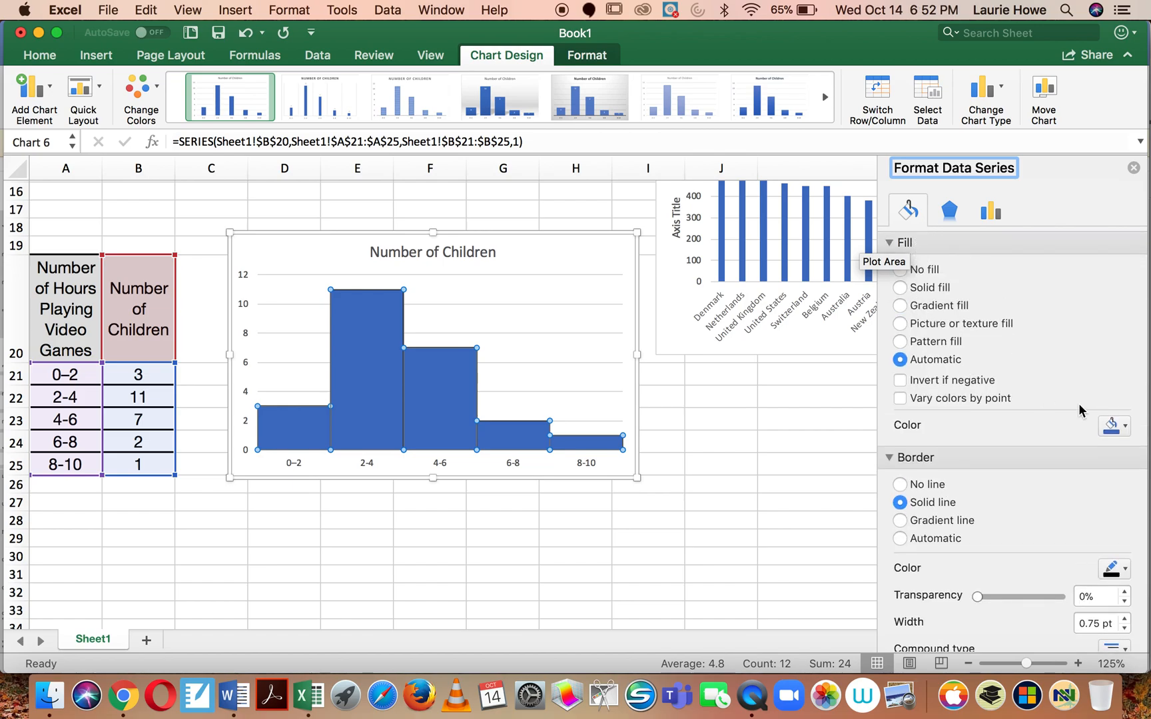
{"action": "left_click", "coordinate": [1124, 426]}
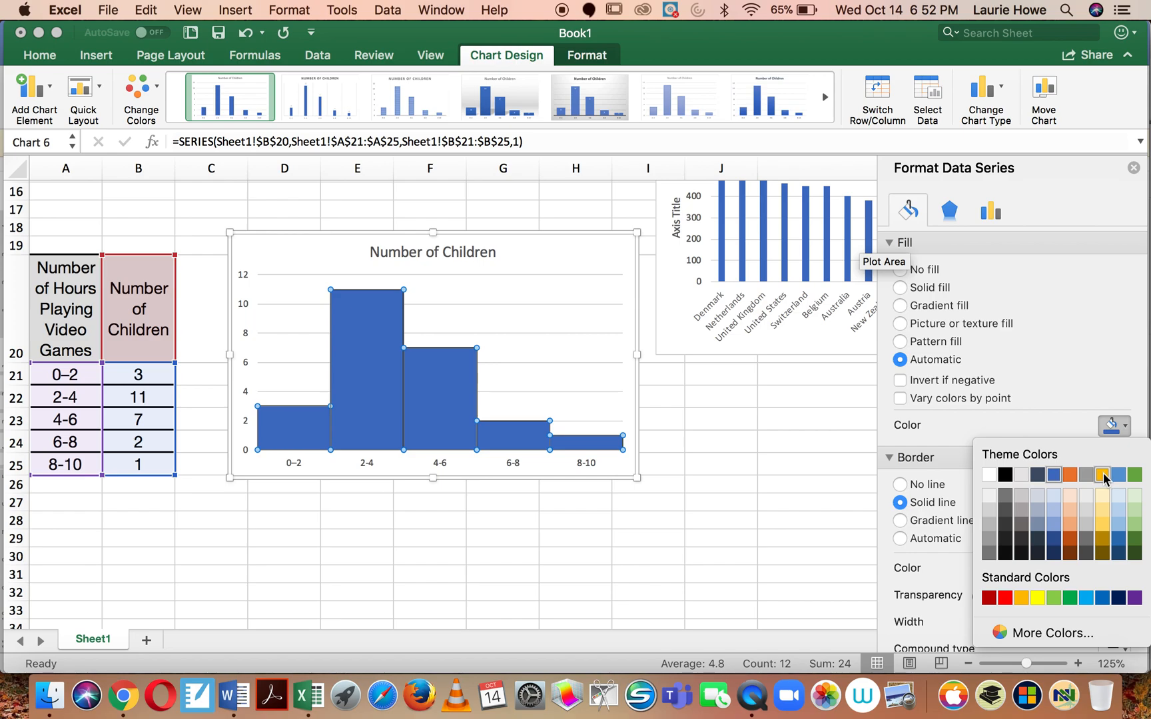
{"action": "left_click", "coordinate": [1101, 476]}
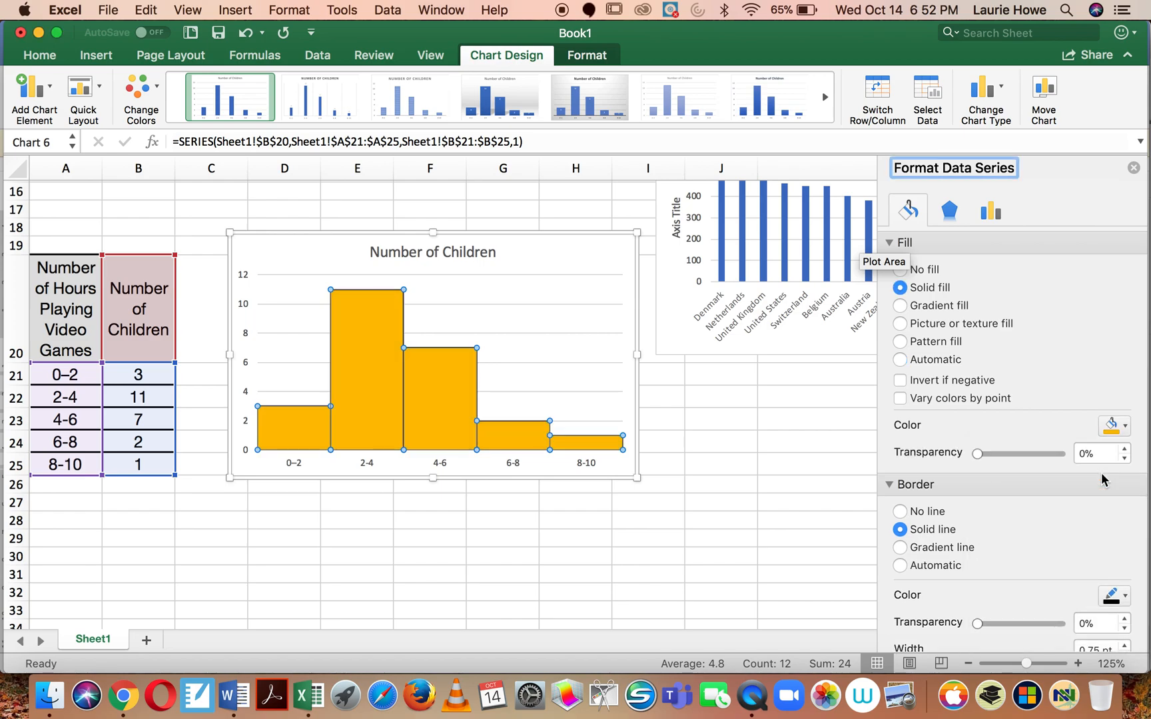
{"action": "left_click", "coordinate": [745, 464]}
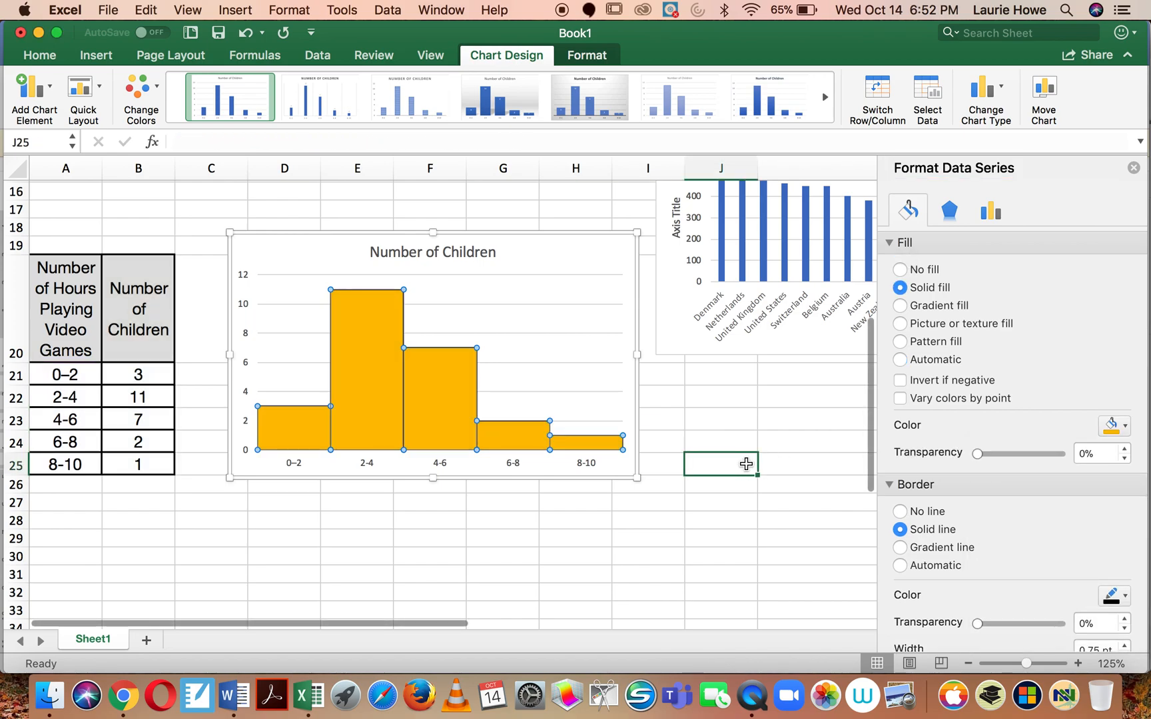
{"action": "left_click", "coordinate": [492, 568]}
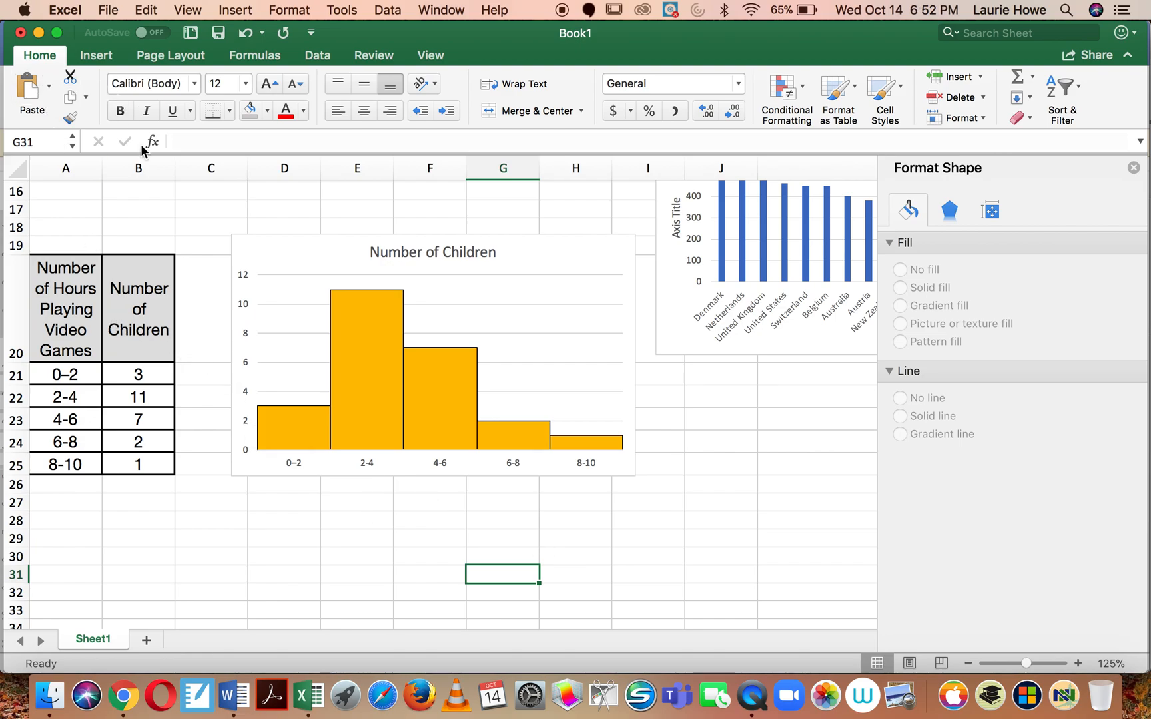
Step: Check which chart elements can be added to the Number of Children chart, and dismiss the chart formatting options
{"action": "left_click", "coordinate": [271, 252]}
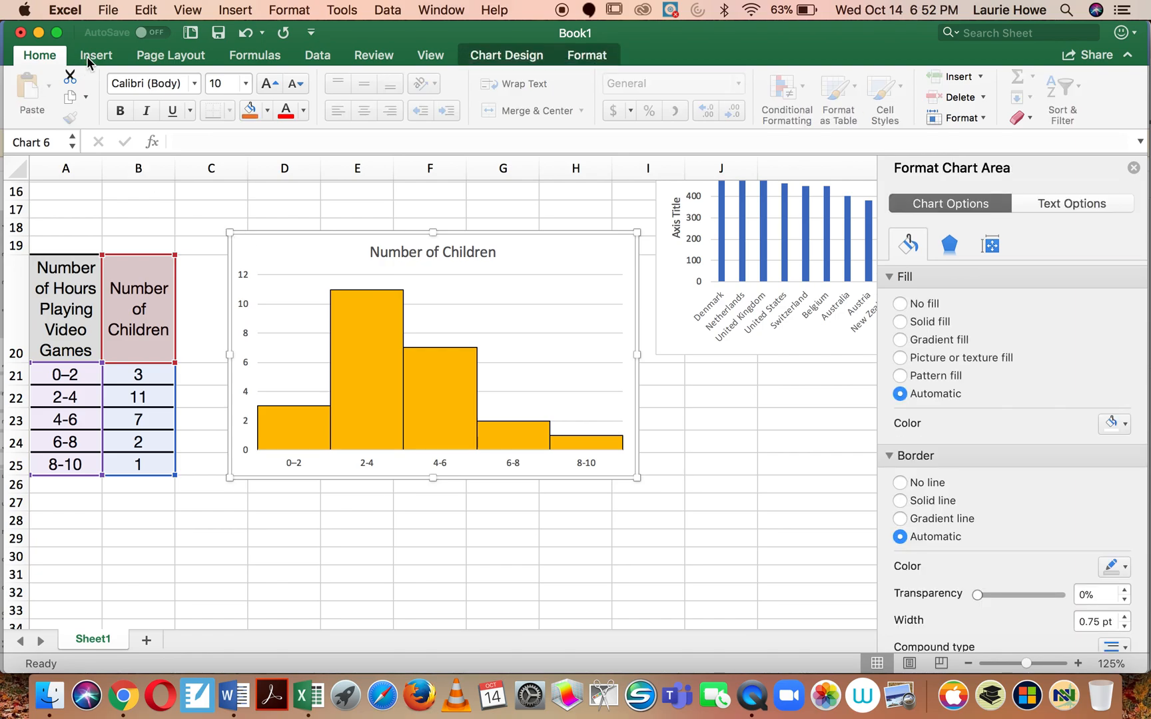
{"action": "left_click", "coordinate": [485, 57]}
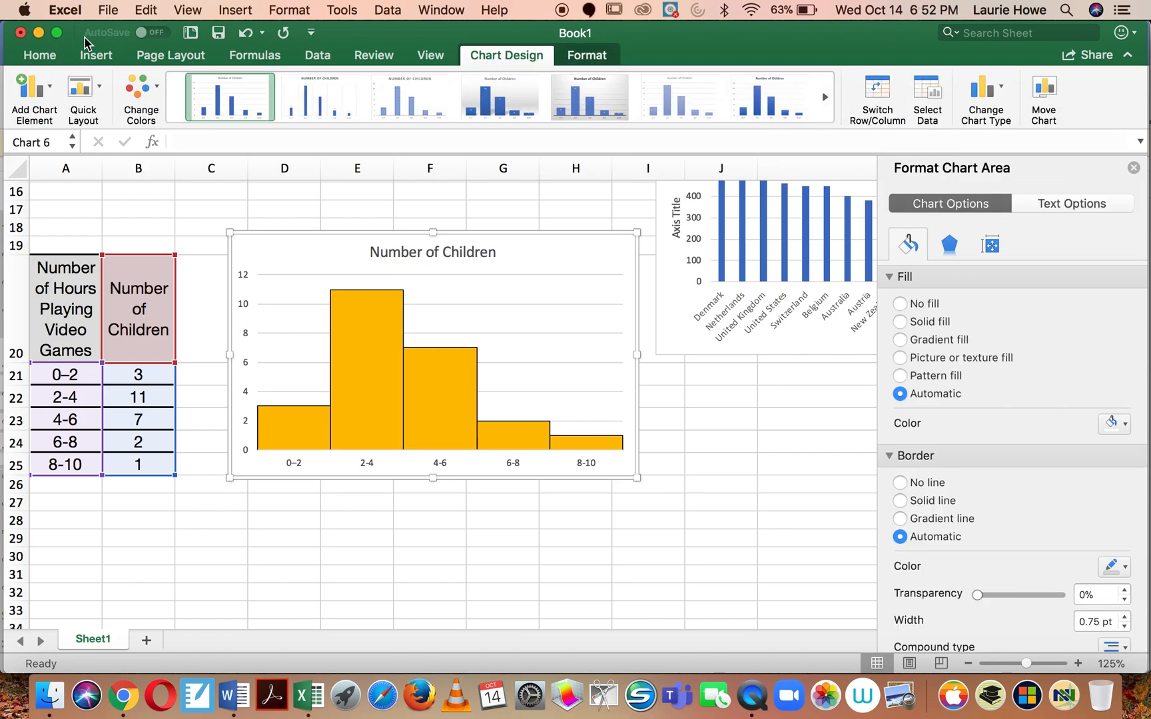
{"action": "left_click", "coordinate": [53, 90]}
{"action": "mouse_move", "coordinate": [59, 143]}
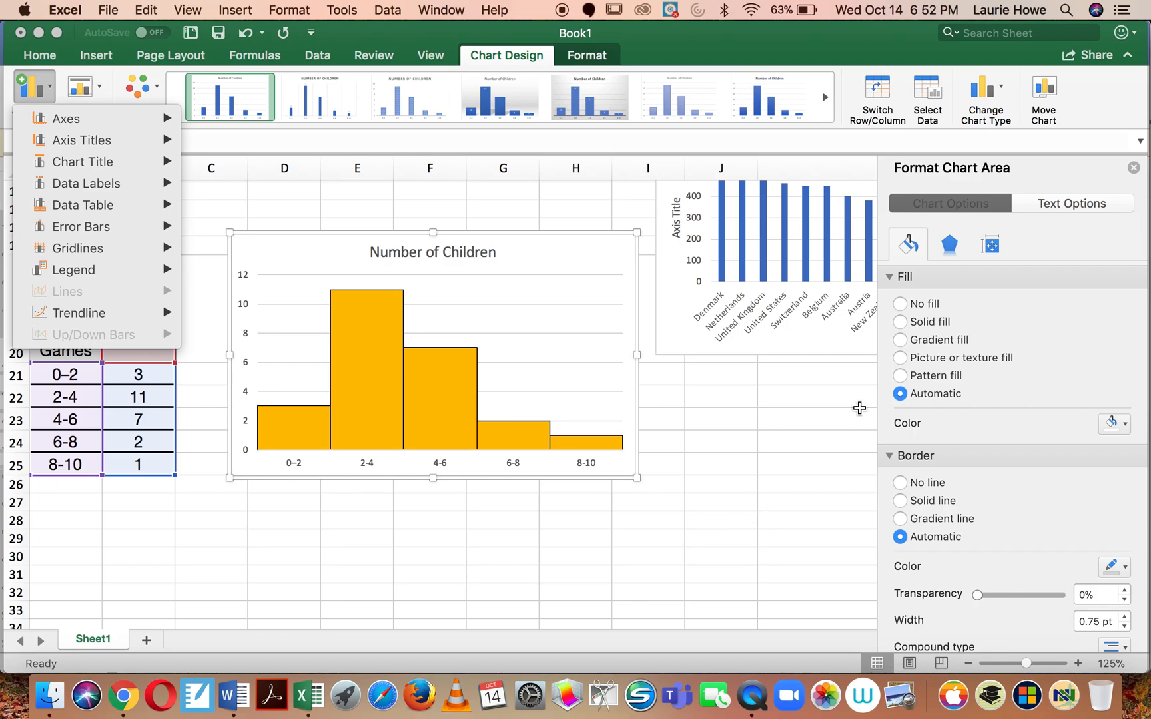
{"action": "left_click", "coordinate": [1134, 168]}
{"action": "left_click", "coordinate": [1135, 168]}
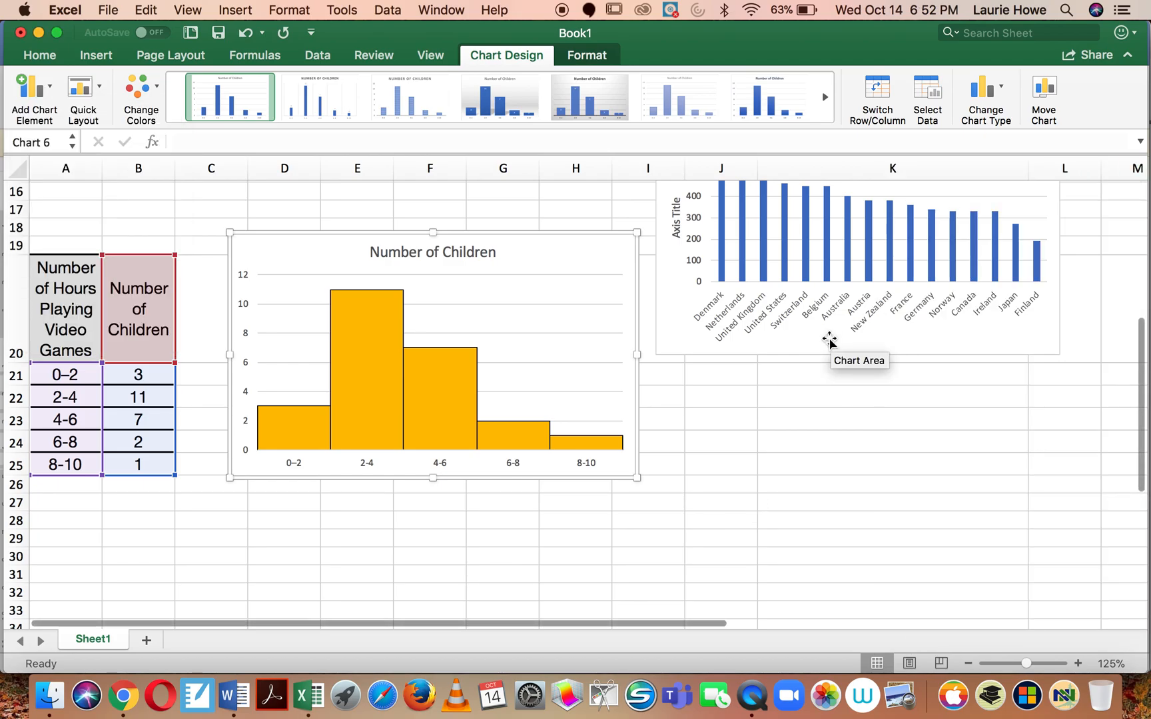
Step: Review the finished bounce height, garbage and video game charts on the worksheet
{"action": "scroll", "coordinate": [702, 533], "scroll_direction": "up", "scroll_amount": 3}
{"action": "scroll", "coordinate": [701, 533], "scroll_direction": "up", "scroll_amount": 5}
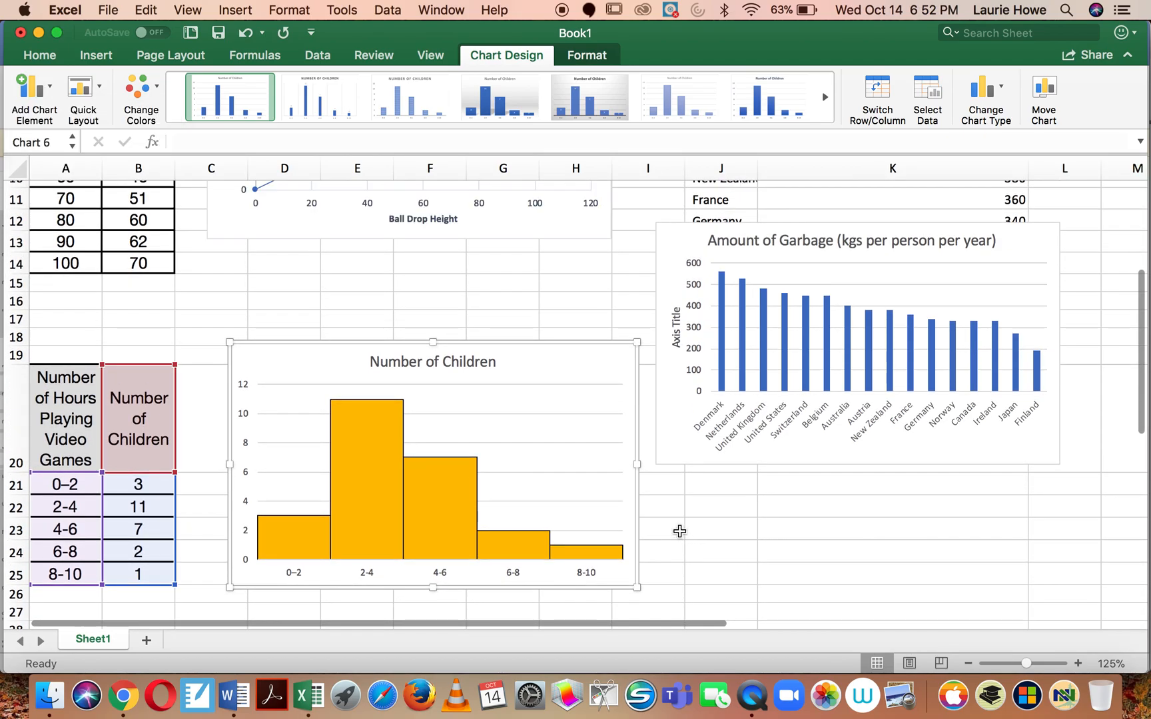
{"action": "scroll", "coordinate": [680, 532], "scroll_direction": "up", "scroll_amount": 3}
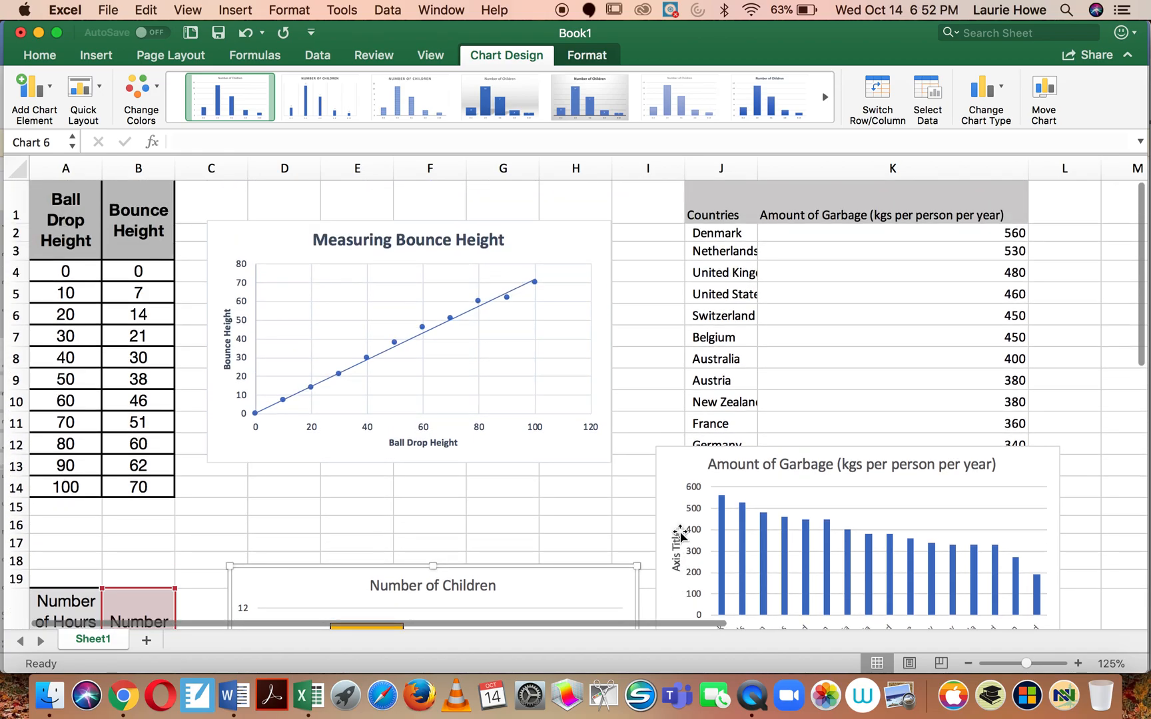
{"action": "scroll", "coordinate": [679, 533], "scroll_direction": "down", "scroll_amount": 5}
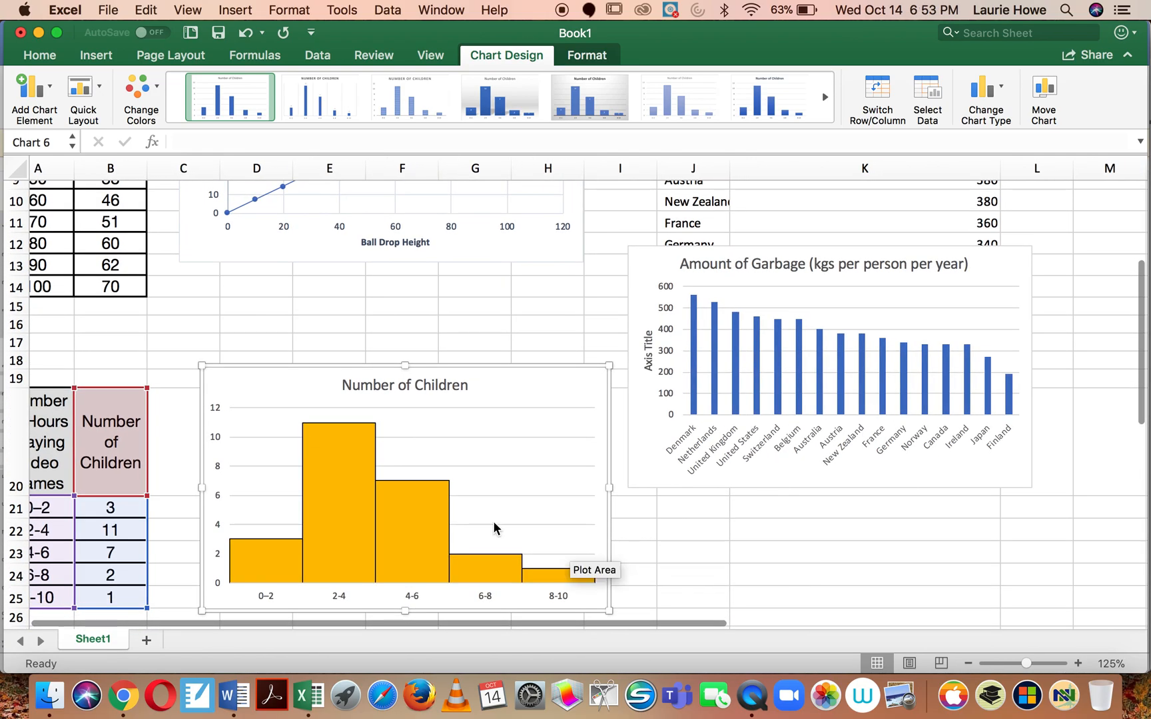
{"action": "scroll", "coordinate": [477, 517], "scroll_direction": "up", "scroll_amount": 5}
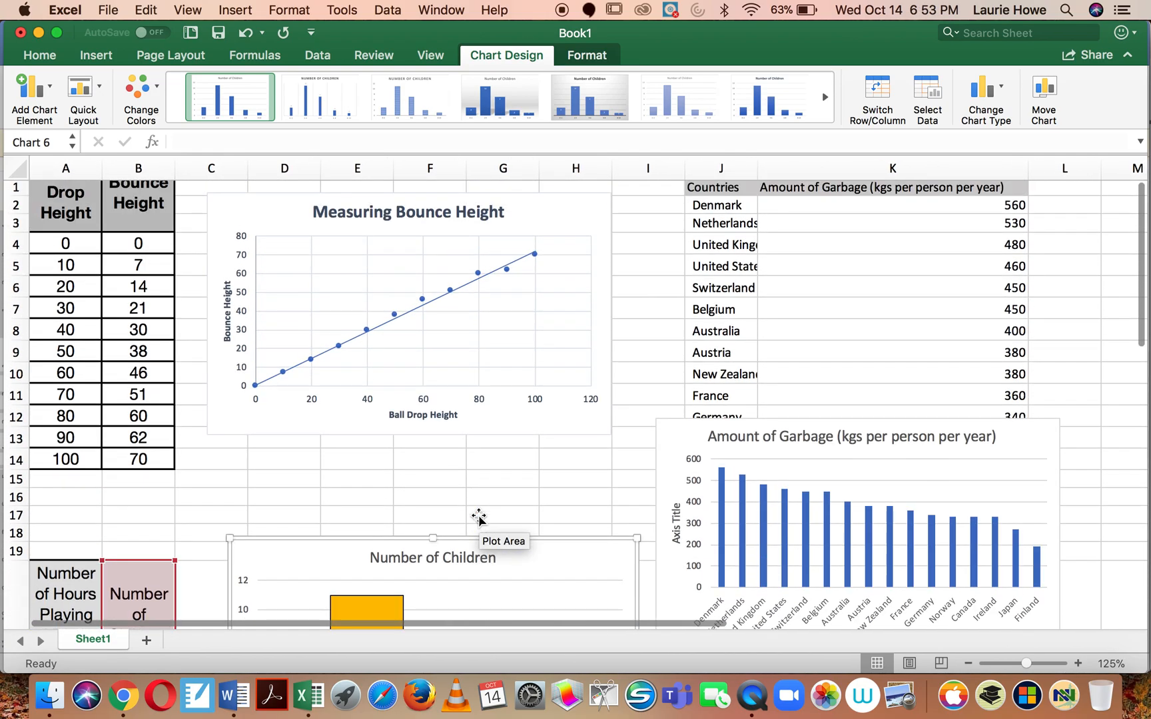
{"action": "scroll", "coordinate": [478, 518], "scroll_direction": "up", "scroll_amount": 2}
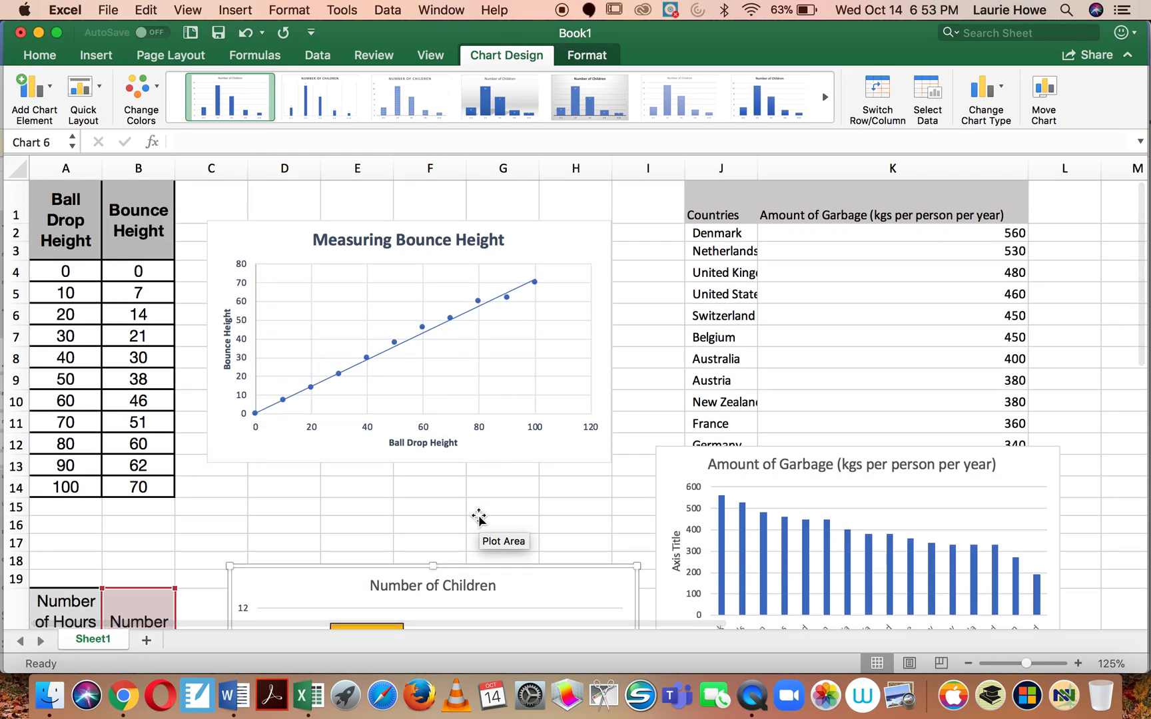